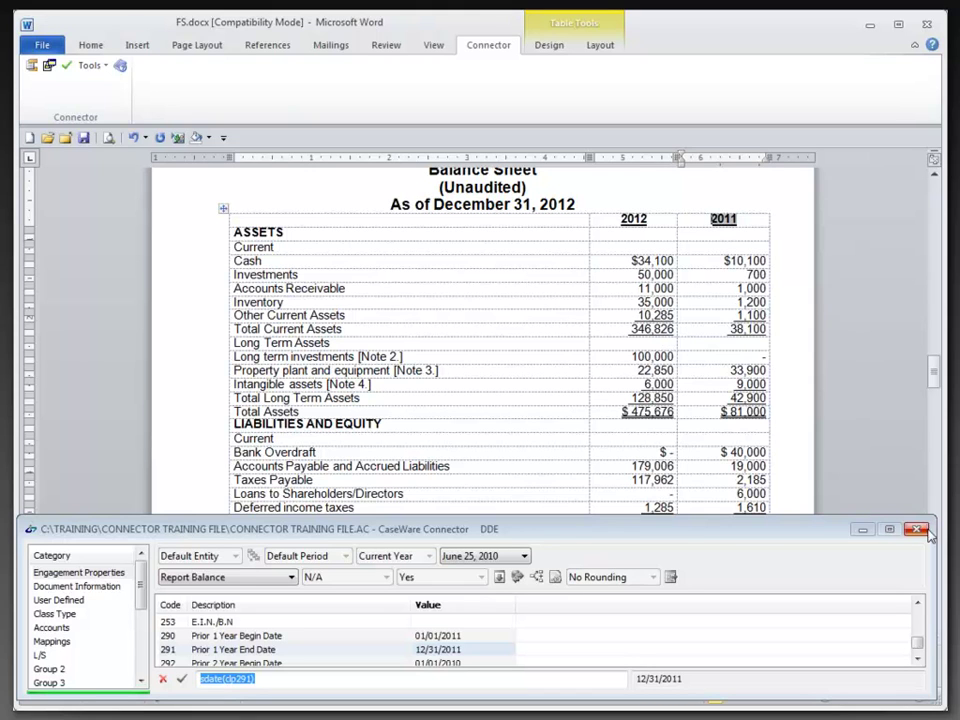
# Save and close FS.docx, then close the blank 2.docx window.
pyautogui.click(928, 28)
pyautogui.click(413, 401)
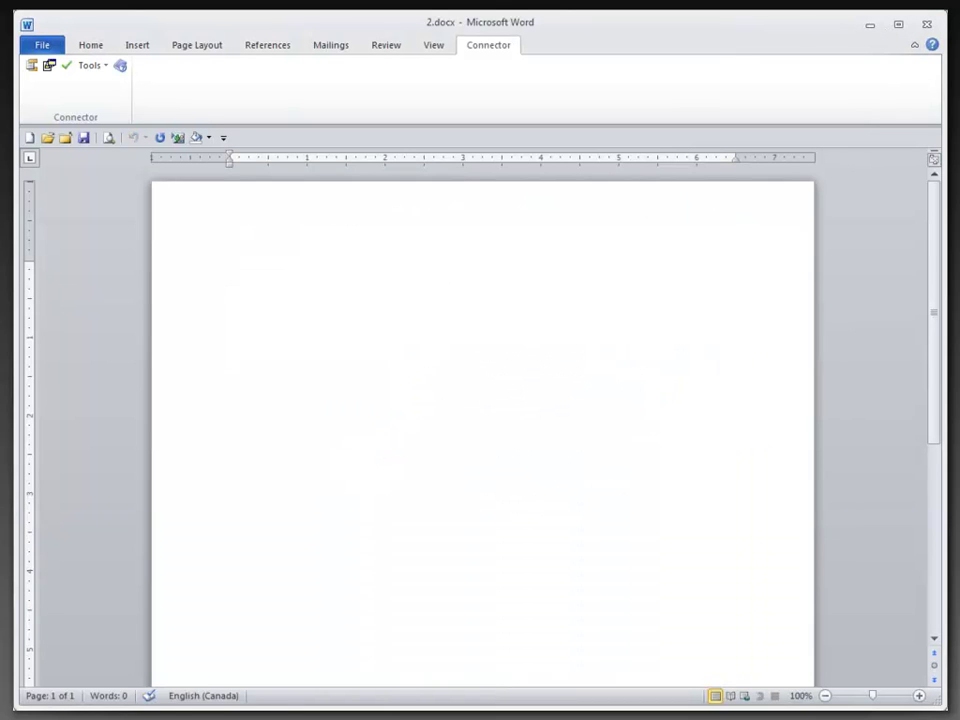
pyautogui.hotkey('alt', 'F4')
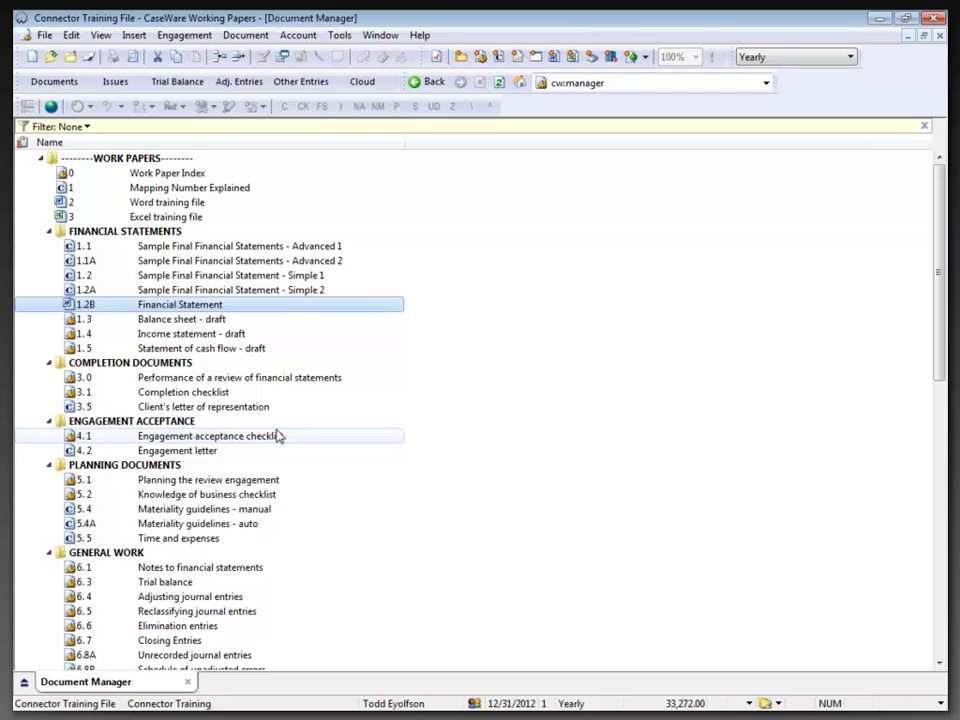
# Open the '3 Excel training file' from the Document Manager.
pyautogui.click(192, 216)
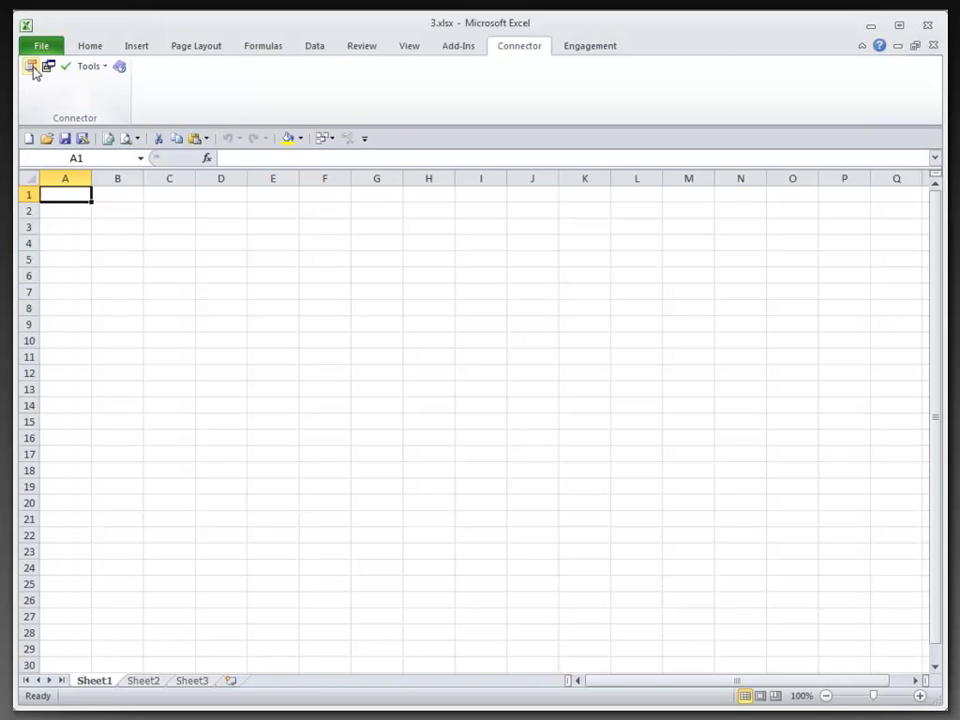
# Open the CaseWare Connector panel on the Engagement Properties category.
pyautogui.click(31, 66)
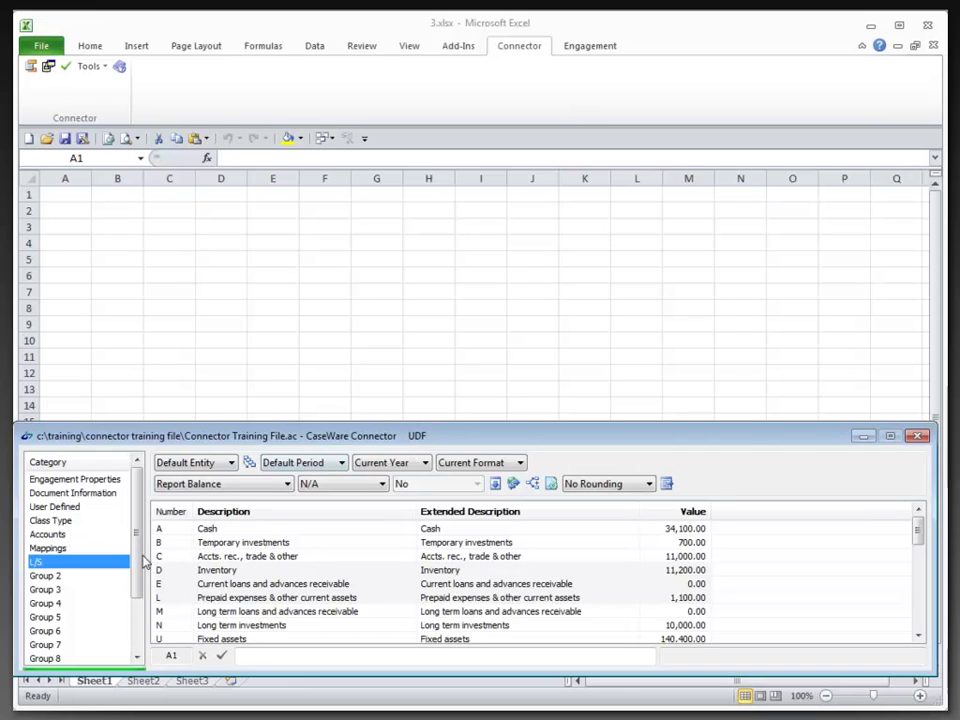
pyautogui.click(75, 481)
pyautogui.click(61, 197)
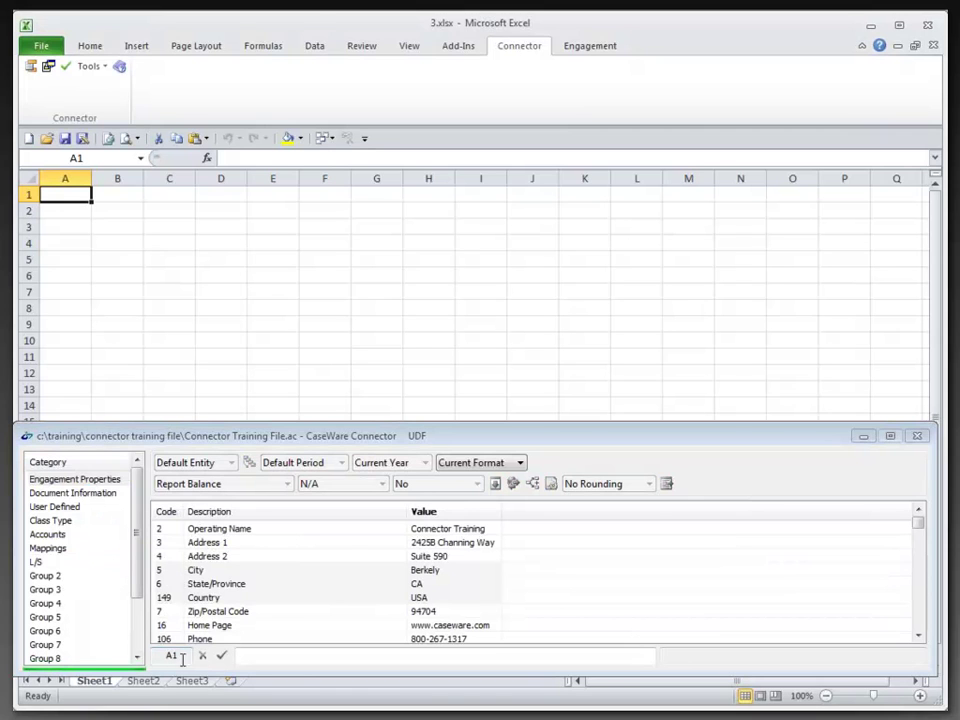
# Link A1 to Address 1 and City, then back to Operating Name 'Connector Training'.
pyautogui.doubleClick(424, 535)
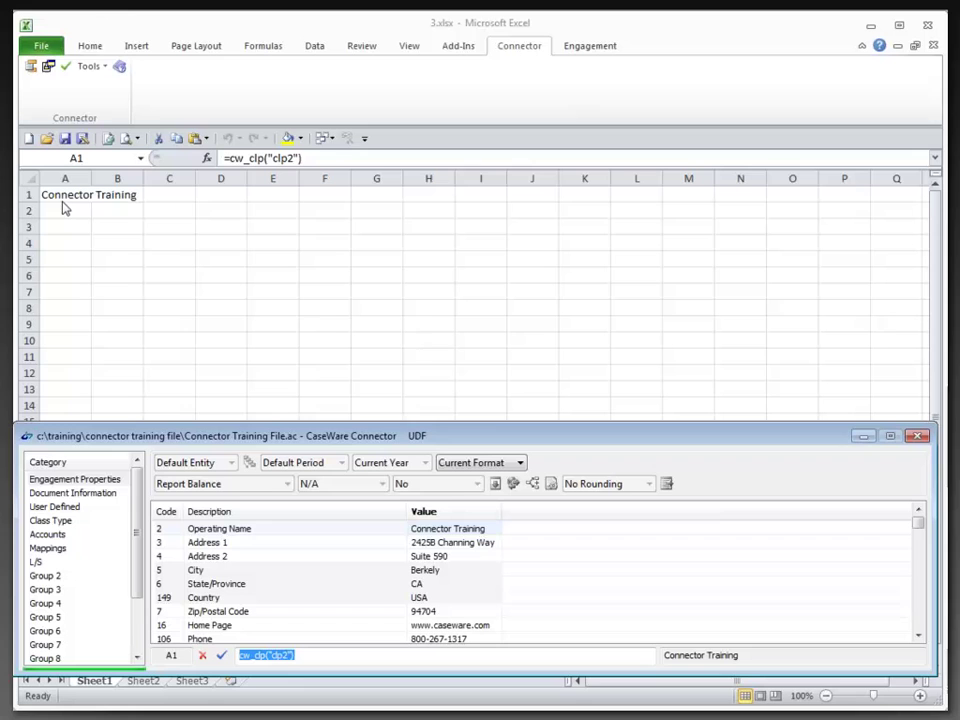
pyautogui.click(432, 545)
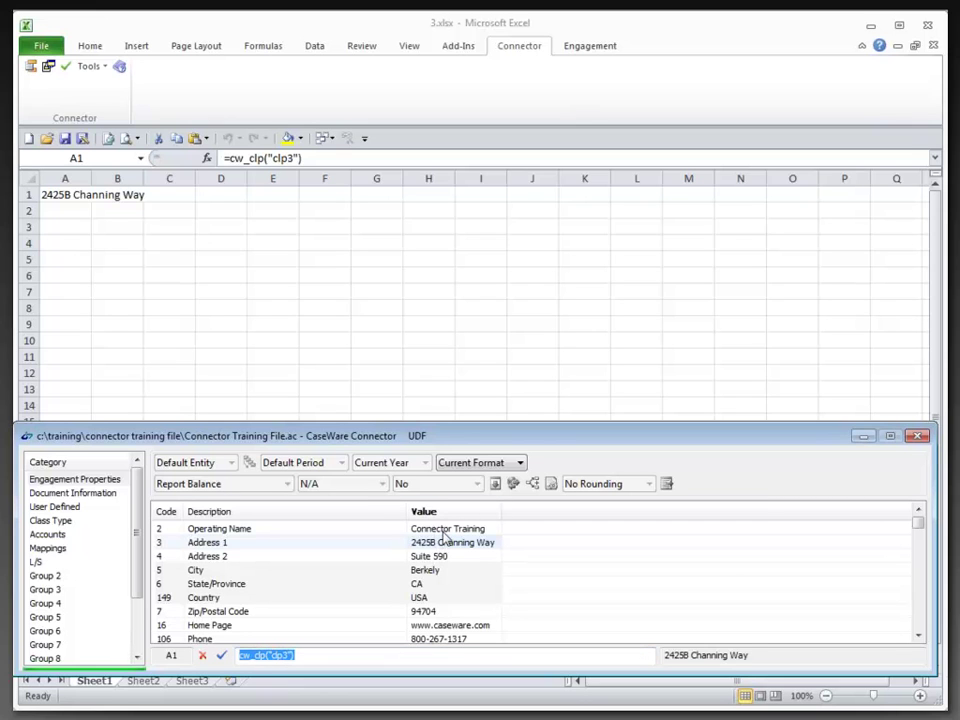
pyautogui.doubleClick(444, 537)
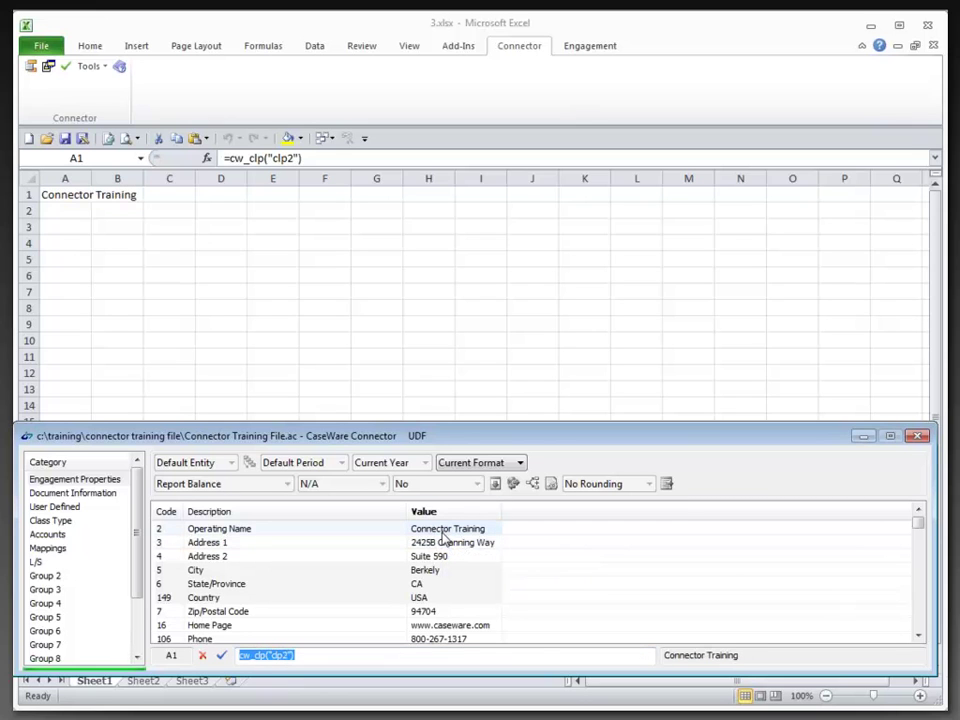
pyautogui.doubleClick(424, 574)
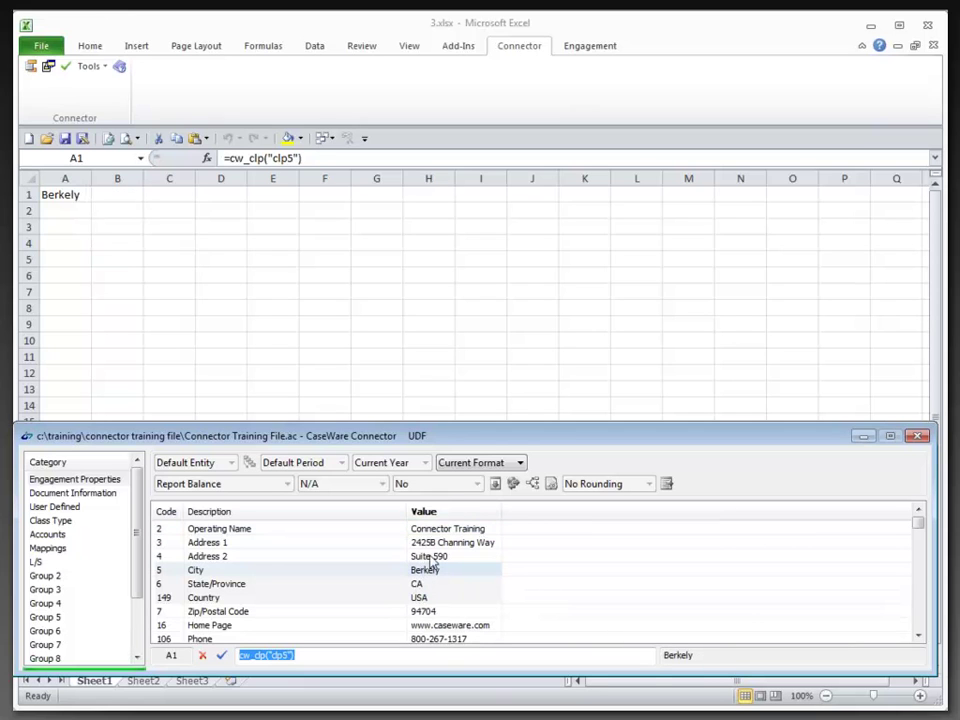
pyautogui.doubleClick(437, 533)
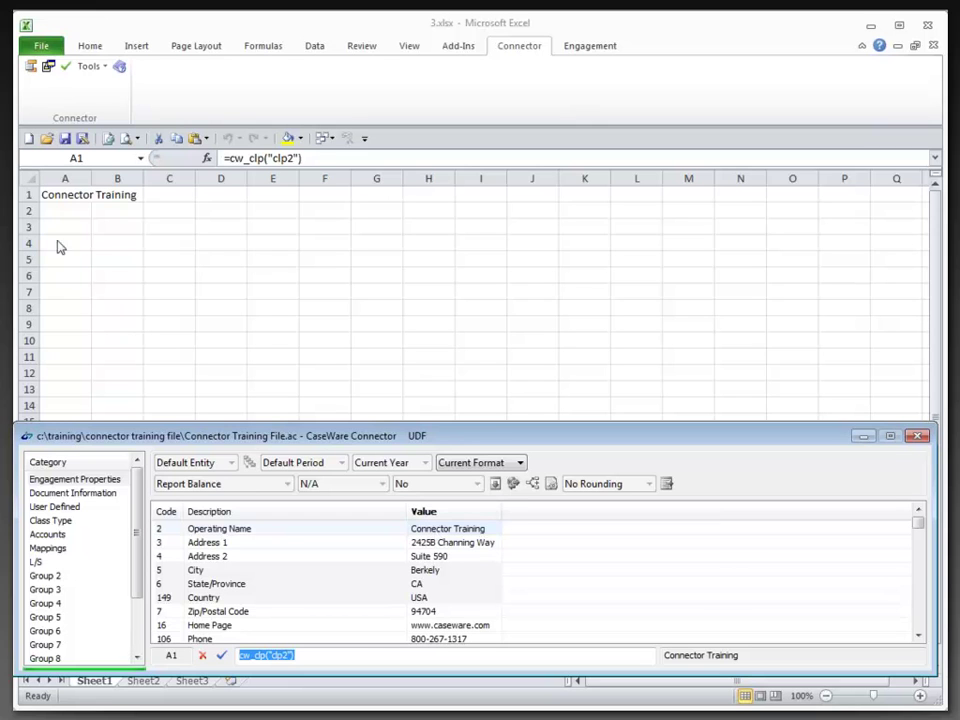
# Enter the heading 'Fixed Assets' in cell A2.
pyautogui.click(63, 212)
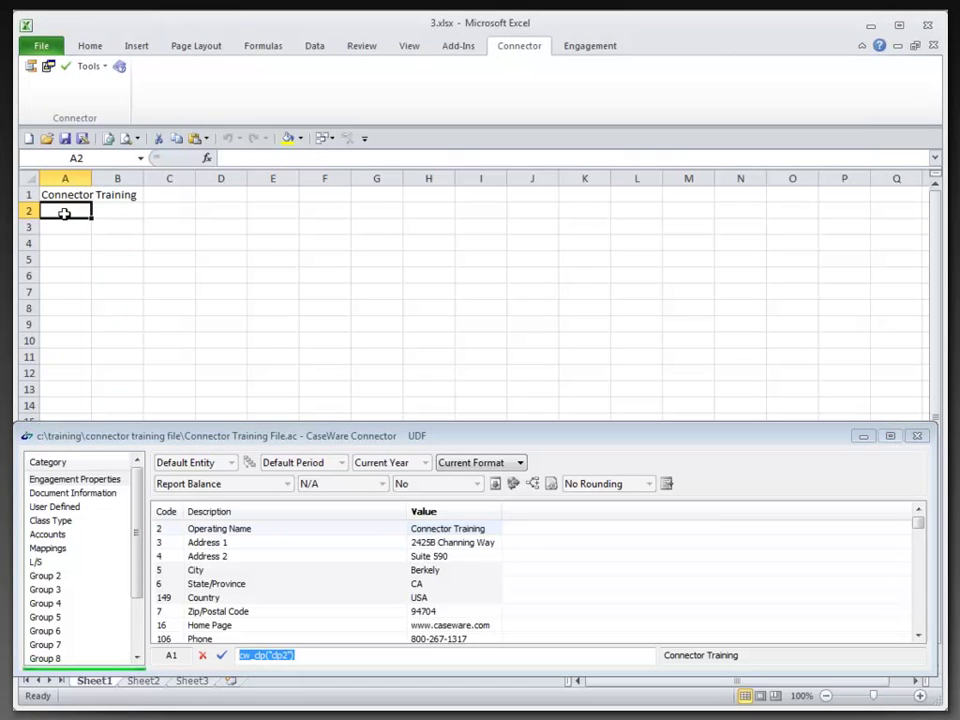
pyautogui.write('Fixed A')
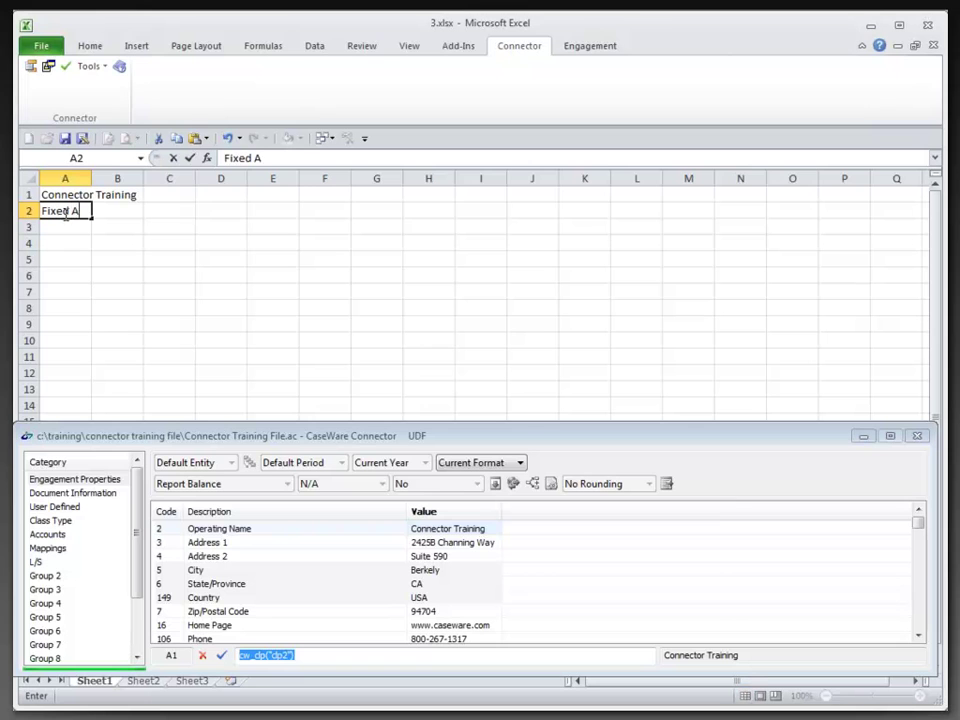
pyautogui.write('ssets')
pyautogui.press('Return')
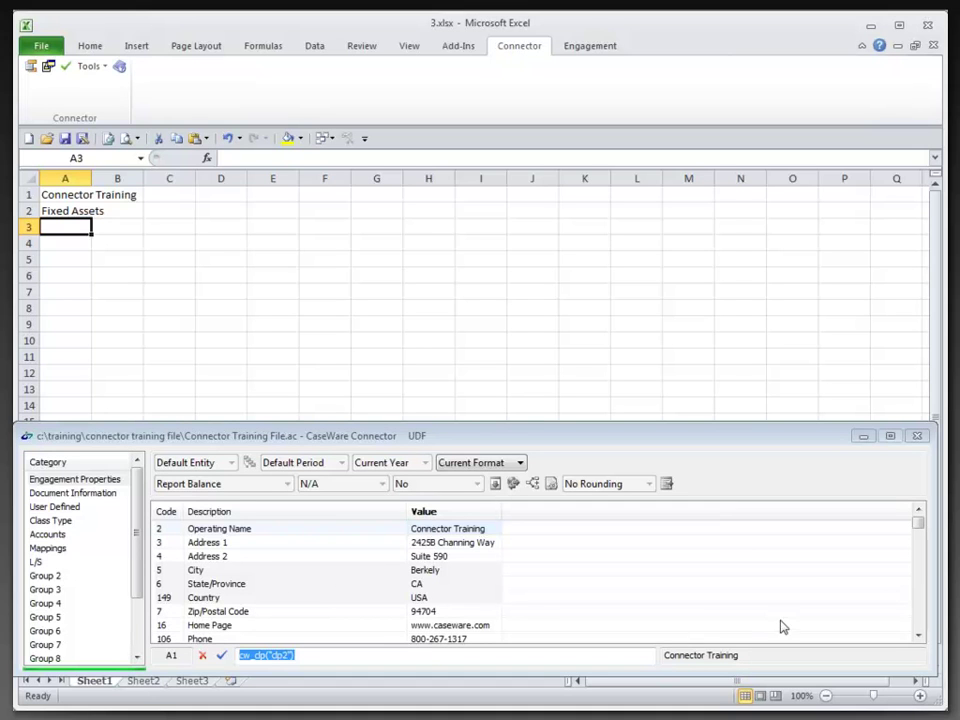
# Link A3 to the Year End Date, formatted as December 31, 2012.
pyautogui.click(921, 607)
pyautogui.click(921, 607)
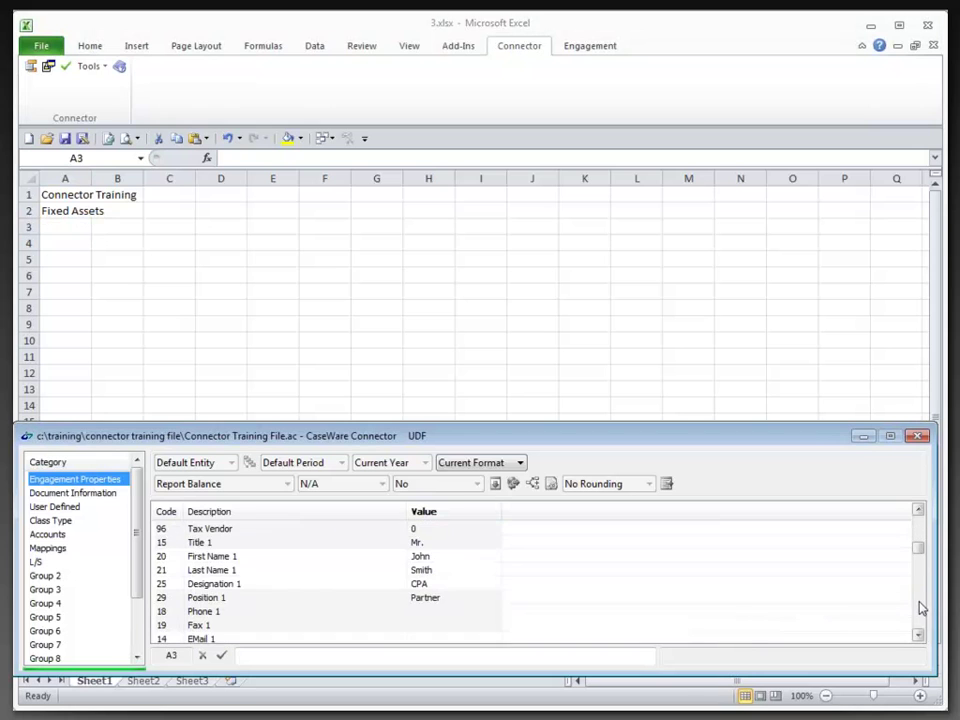
pyautogui.click(921, 607)
pyautogui.click(921, 607)
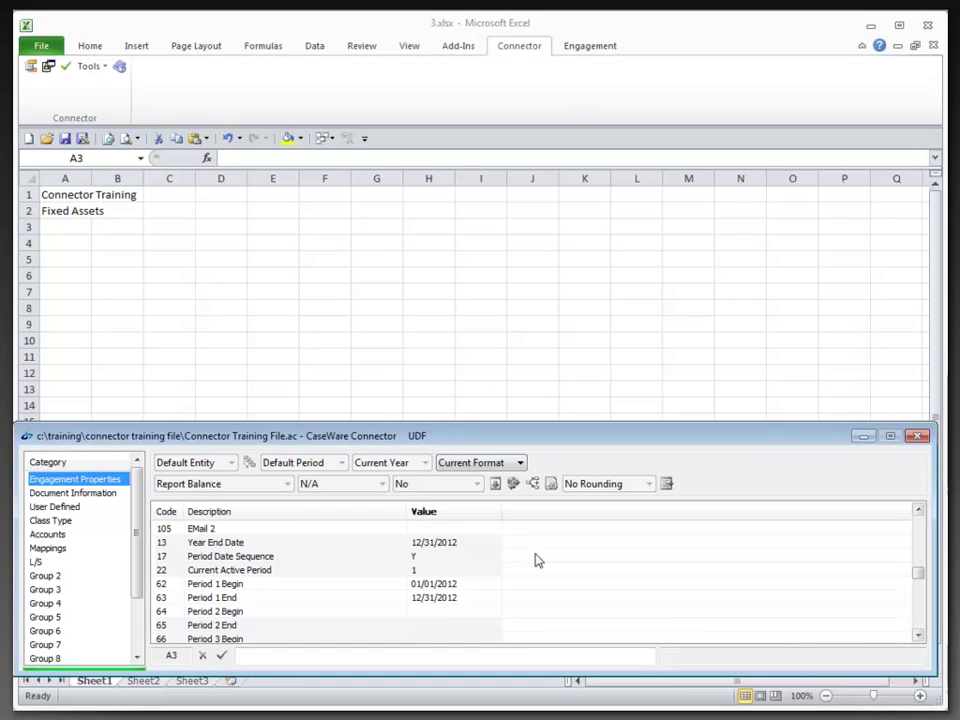
pyautogui.moveTo(418, 548)
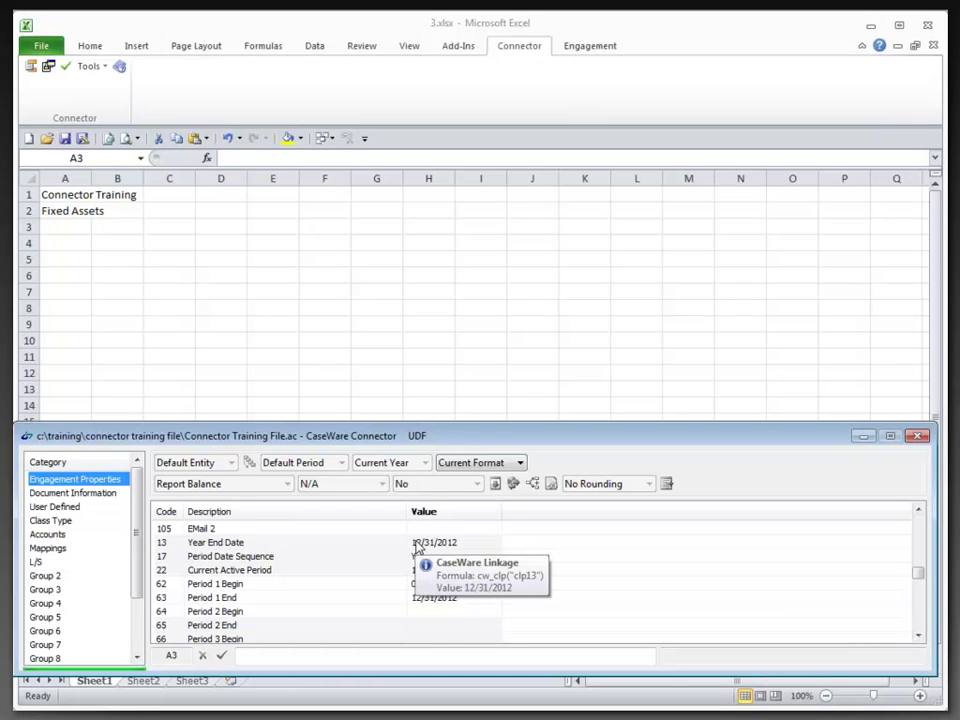
pyautogui.doubleClick(418, 548)
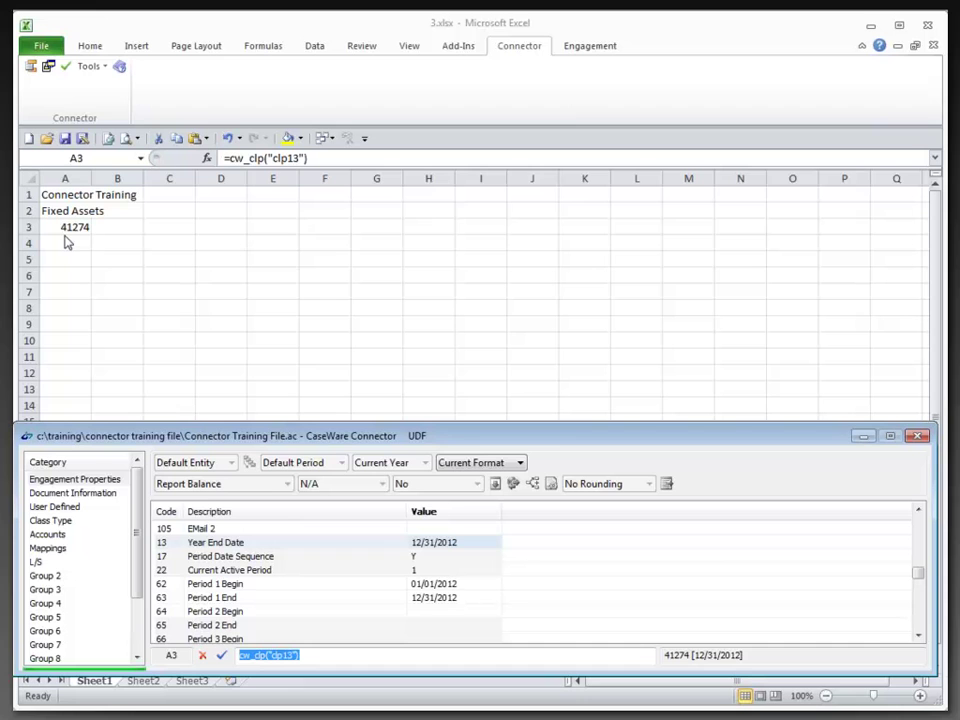
pyautogui.click(468, 464)
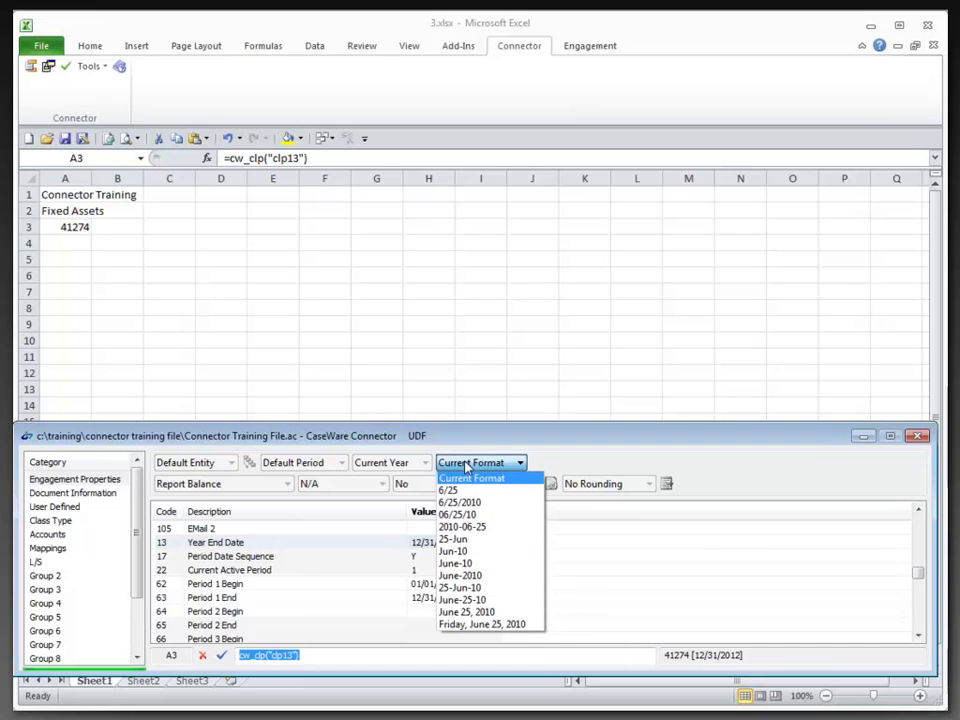
pyautogui.click(497, 613)
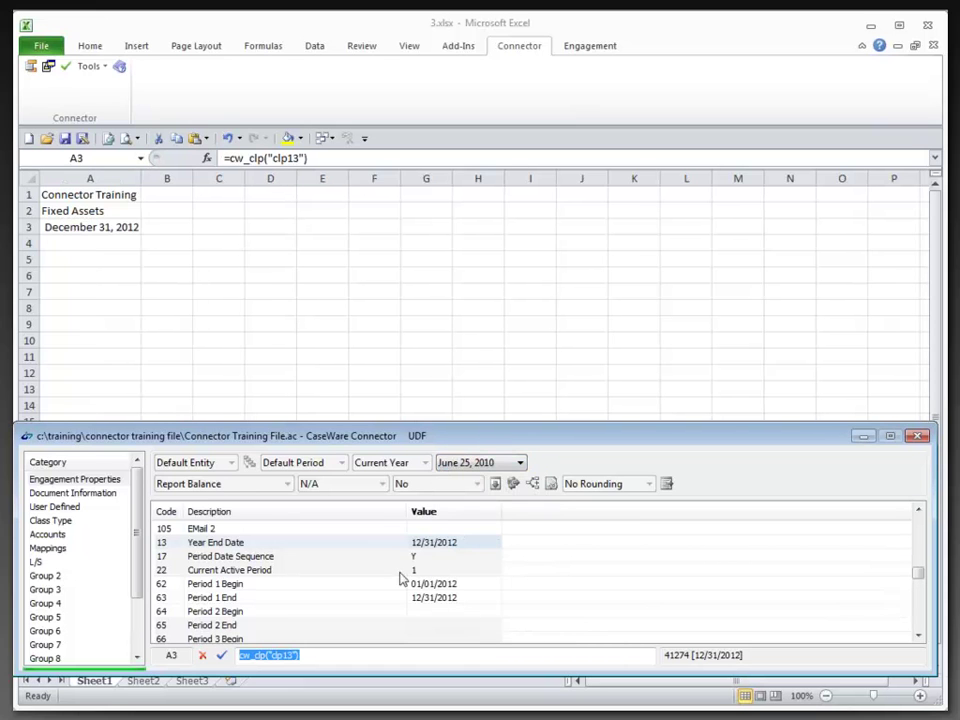
# Type row 5 headings Account Number, Description, Current Year and 'Prior Pear'.
pyautogui.click(81, 260)
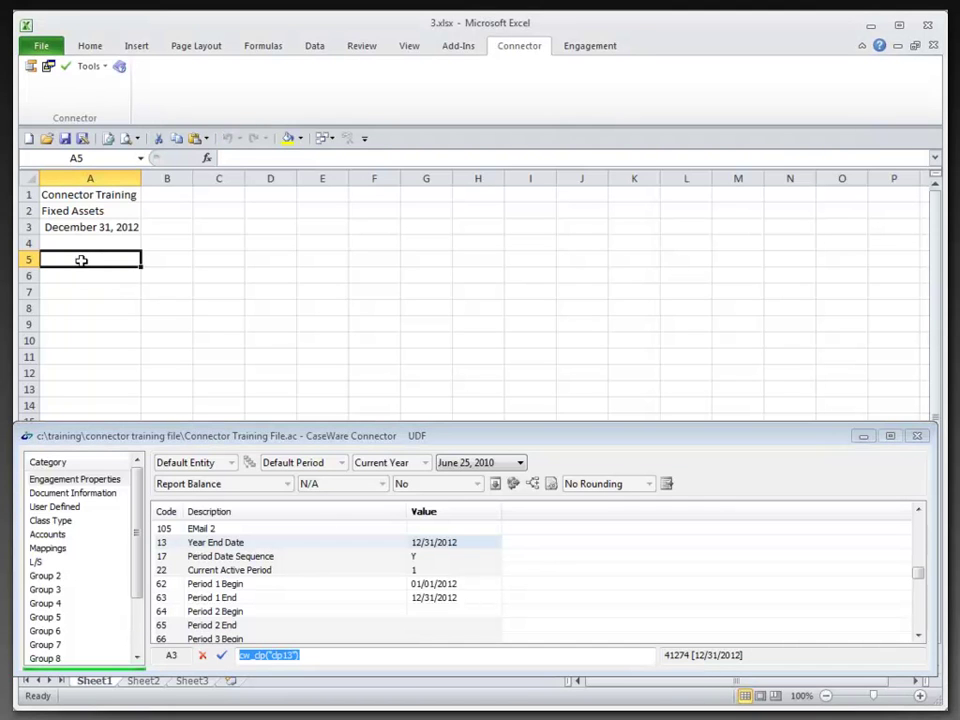
pyautogui.write('Accoun')
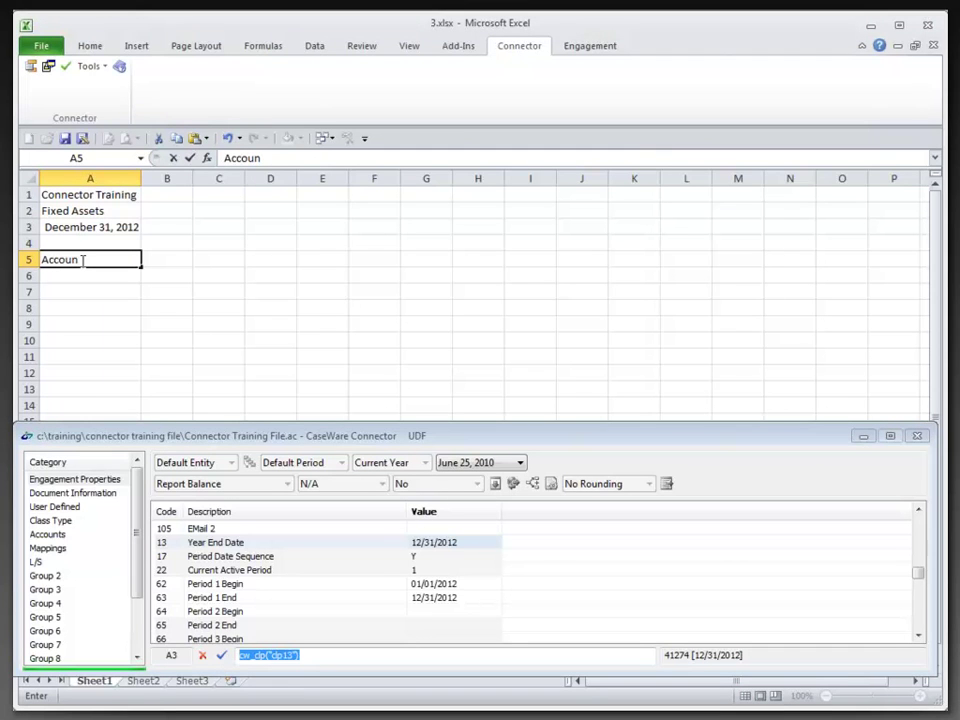
pyautogui.write('t Number')
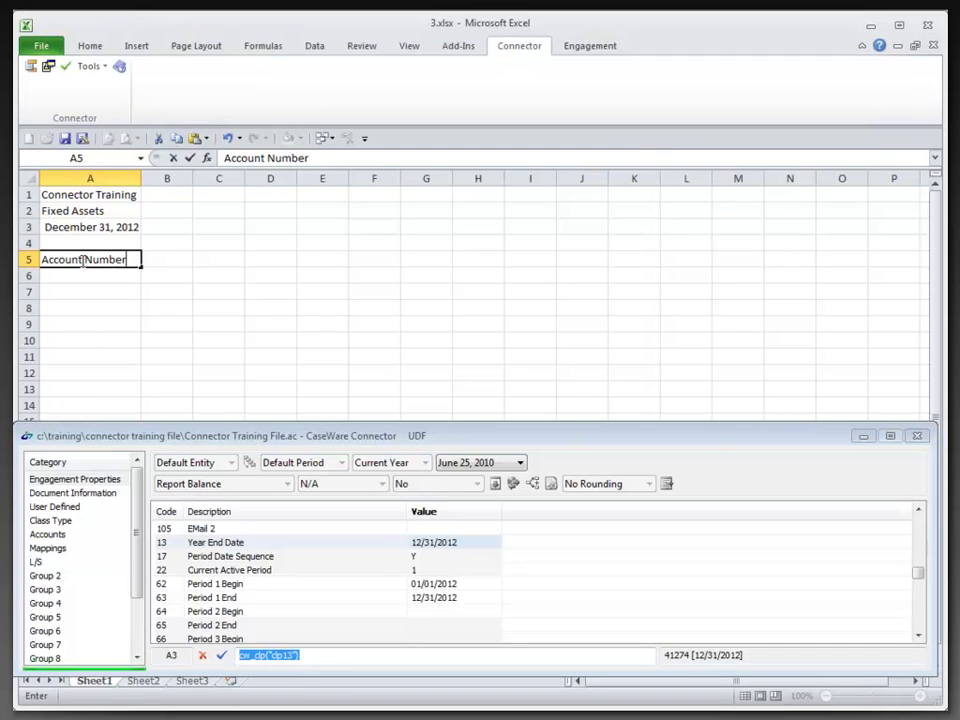
pyautogui.press('Tab')
pyautogui.write('Descrip')
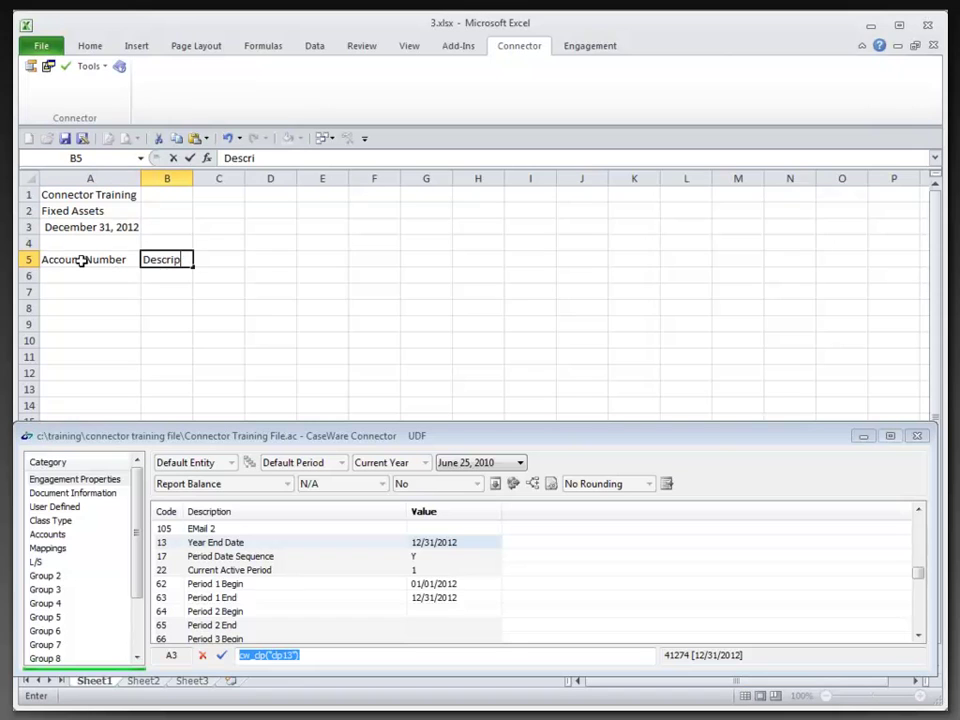
pyautogui.write('tion')
pyautogui.press('Tab')
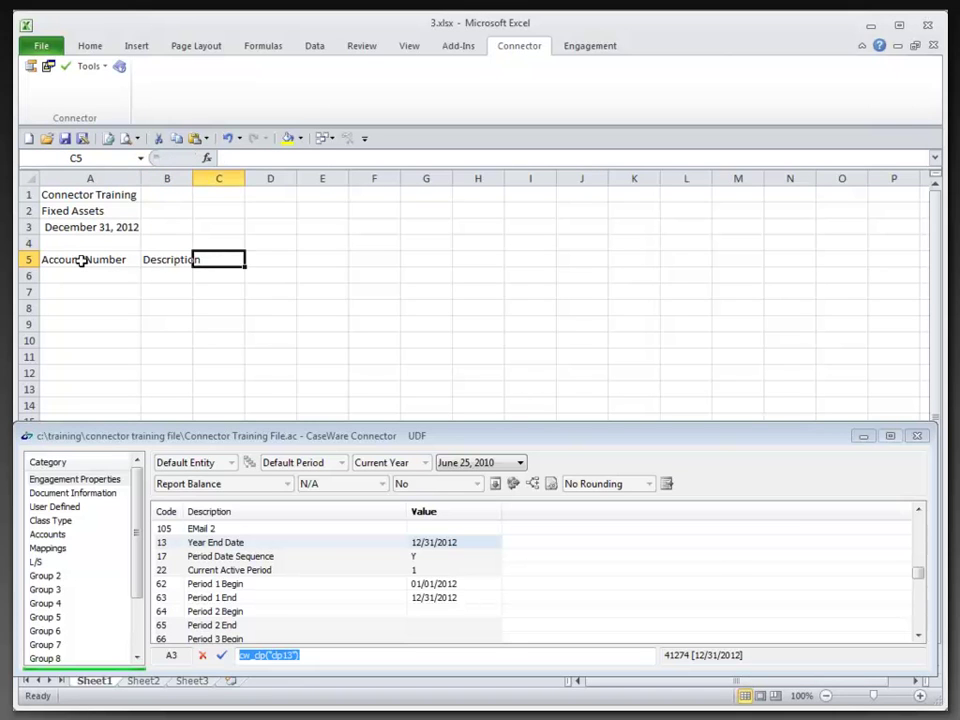
pyautogui.press('Tab')
pyautogui.press('Tab')
pyautogui.press('Tab')
pyautogui.press('Tab')
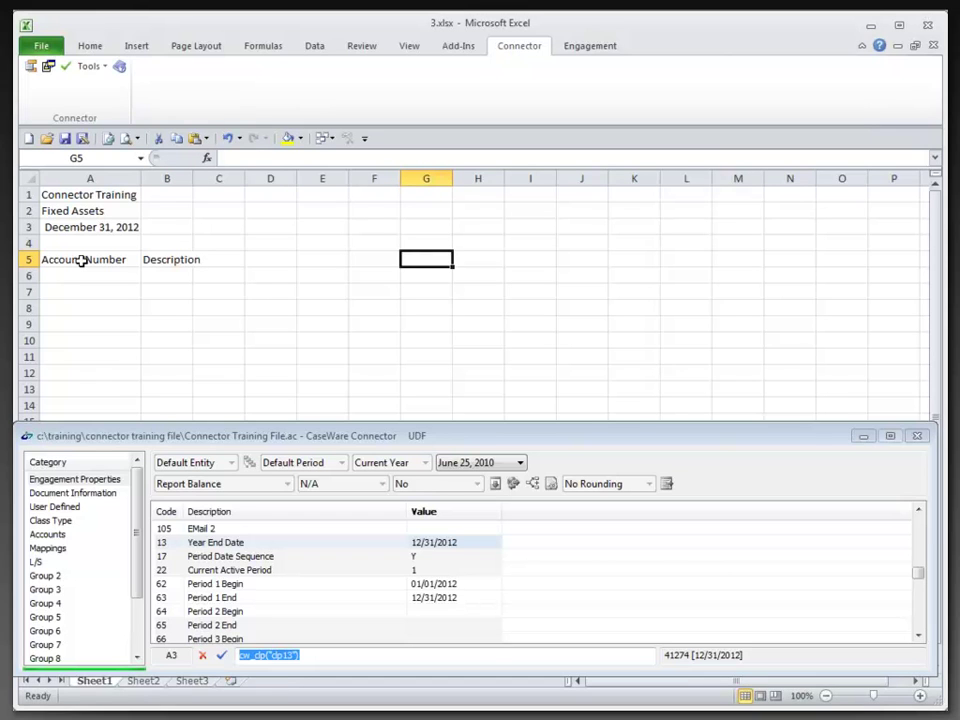
pyautogui.write('Current')
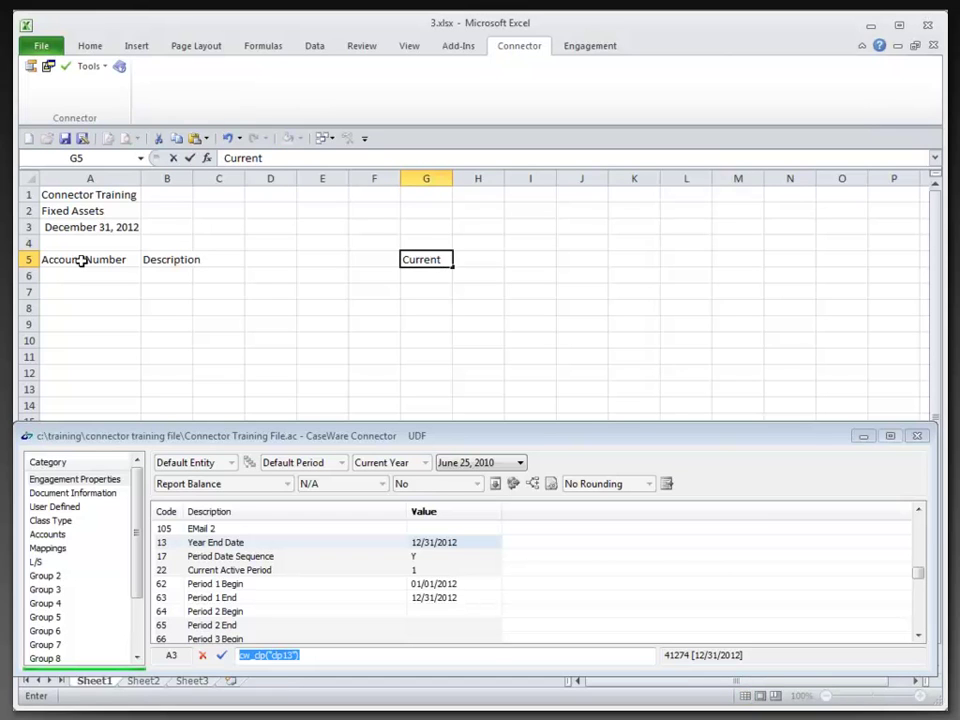
pyautogui.write(' Year')
pyautogui.press('Tab')
pyautogui.write('Prio')
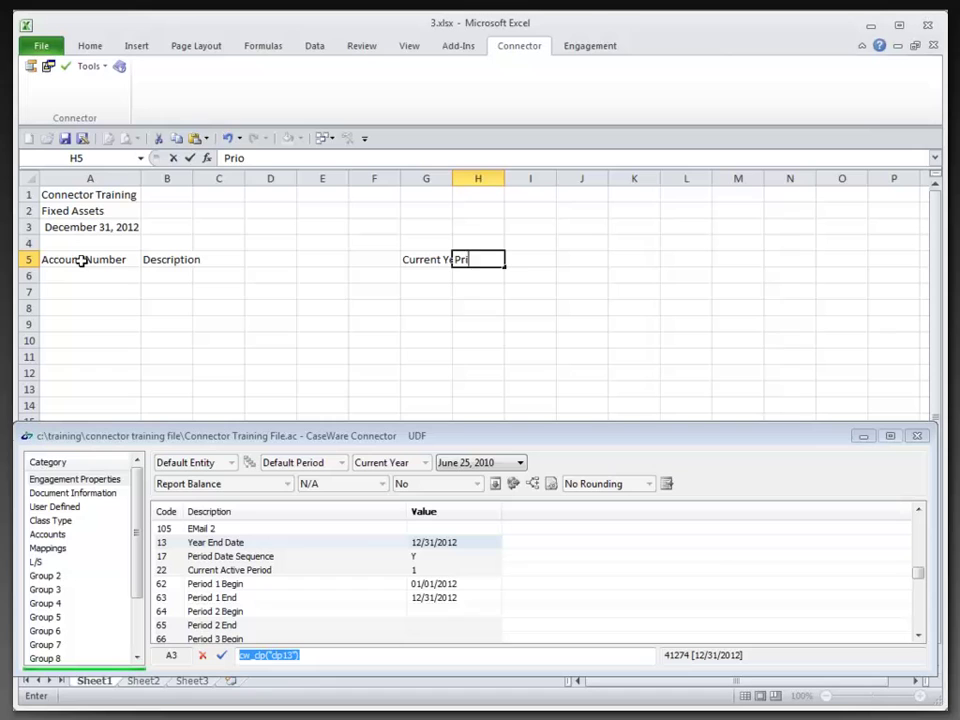
pyautogui.write('r Pear')
pyautogui.press('Return')
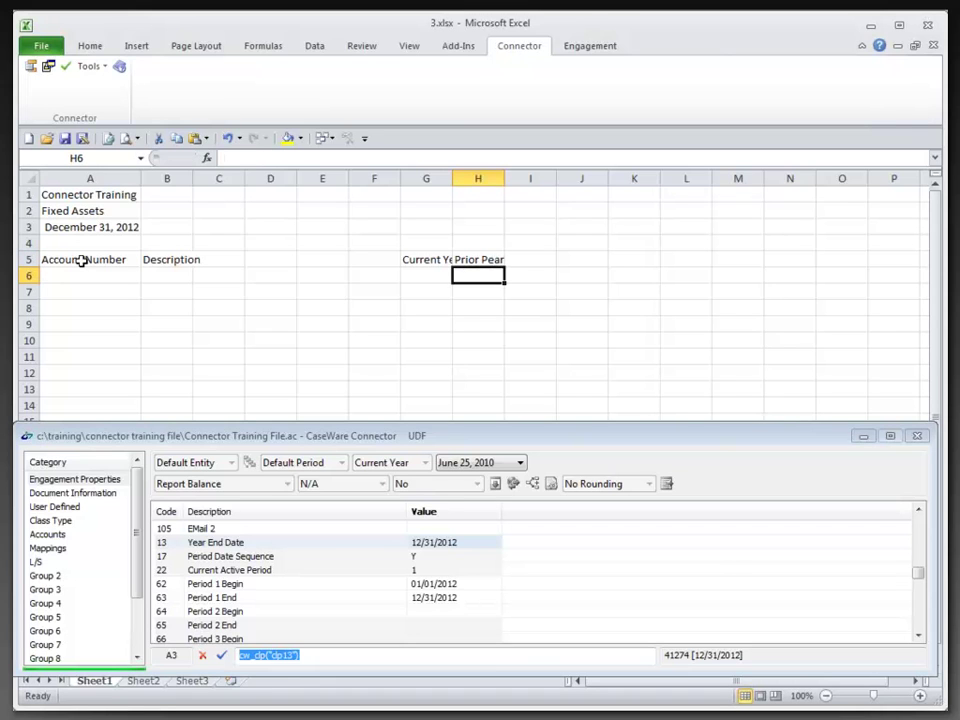
# Correct H5 to 'Prior Year' and widen columns G and H.
pyautogui.click(490, 260)
pyautogui.click(253, 158)
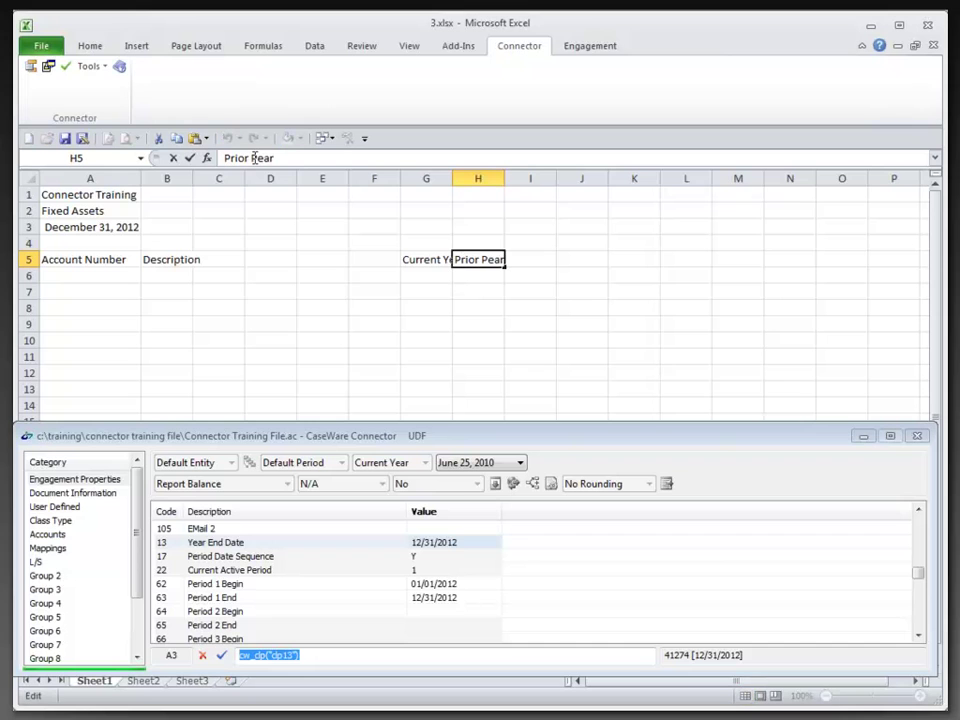
pyautogui.press('BackSpace')
pyautogui.write('Y')
pyautogui.press('Return')
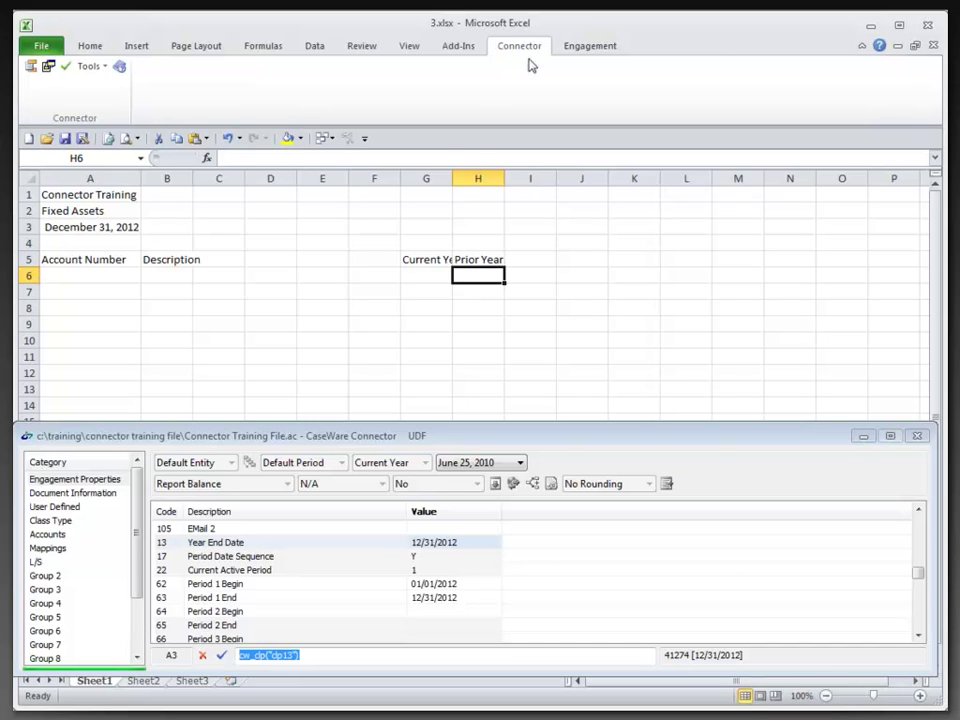
pyautogui.moveTo(428, 178); pyautogui.dragTo(472, 178)
pyautogui.click(450, 259)
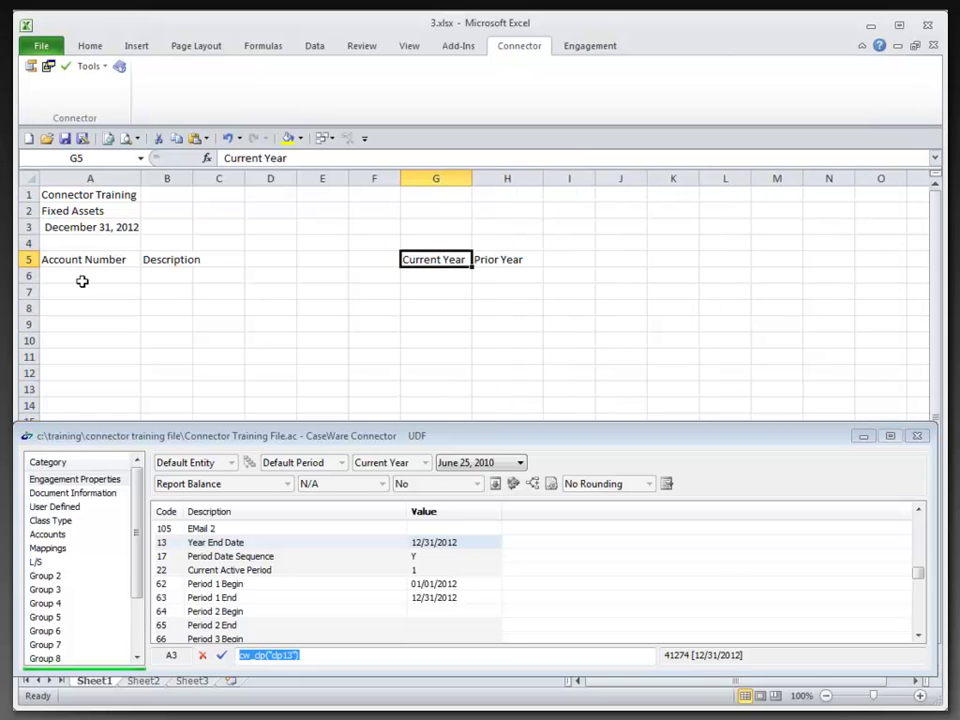
pyautogui.click(86, 280)
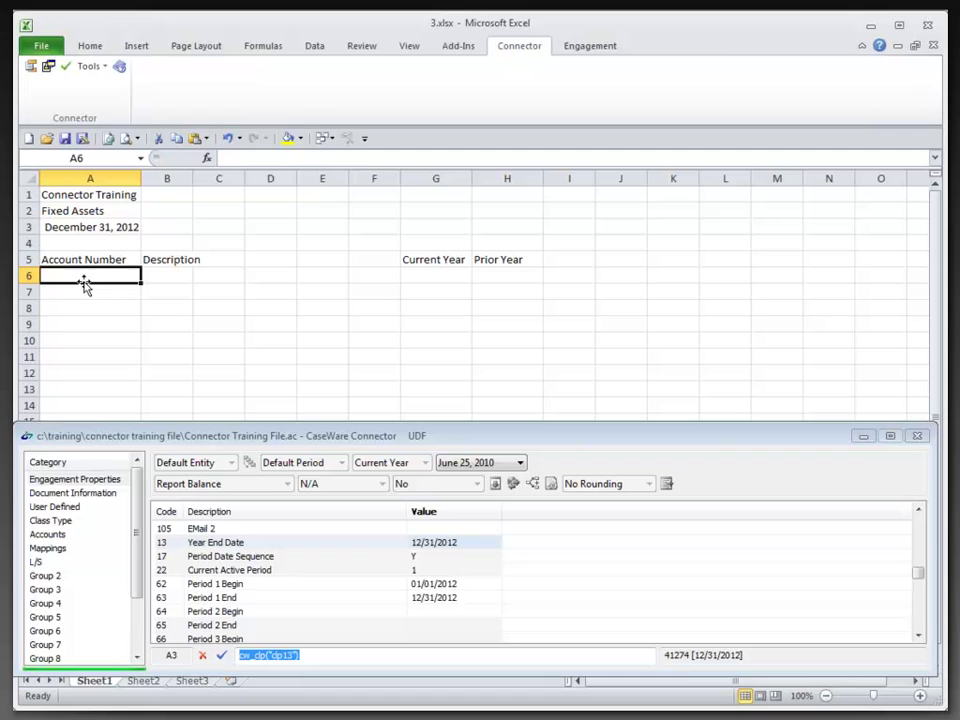
# List the Connector accounts and insert account number 142 into A7.
pyautogui.click(52, 536)
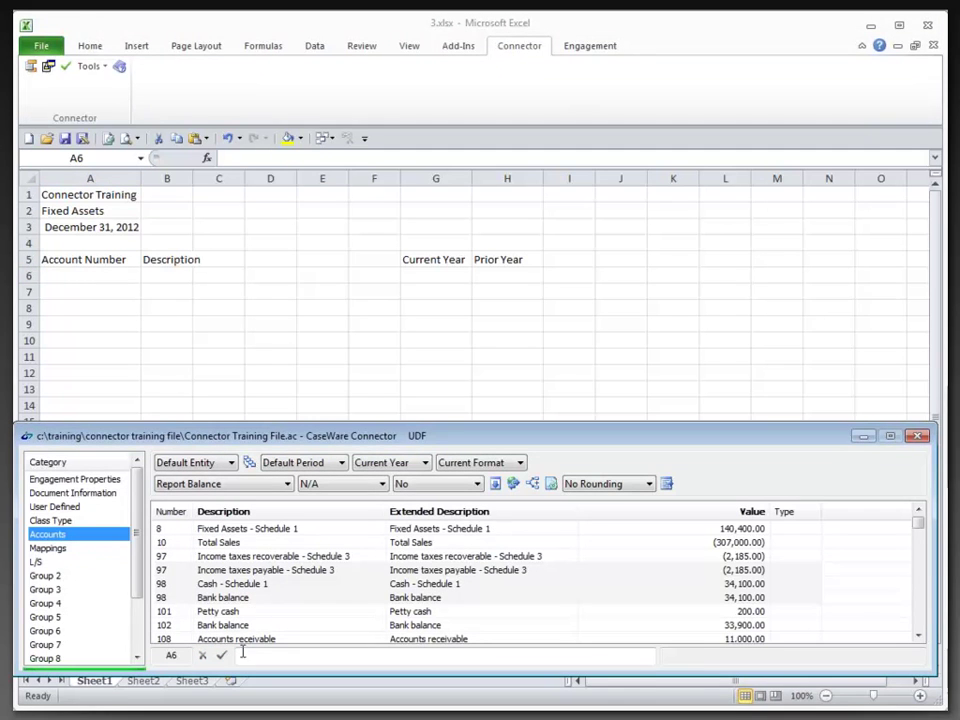
pyautogui.click(921, 620)
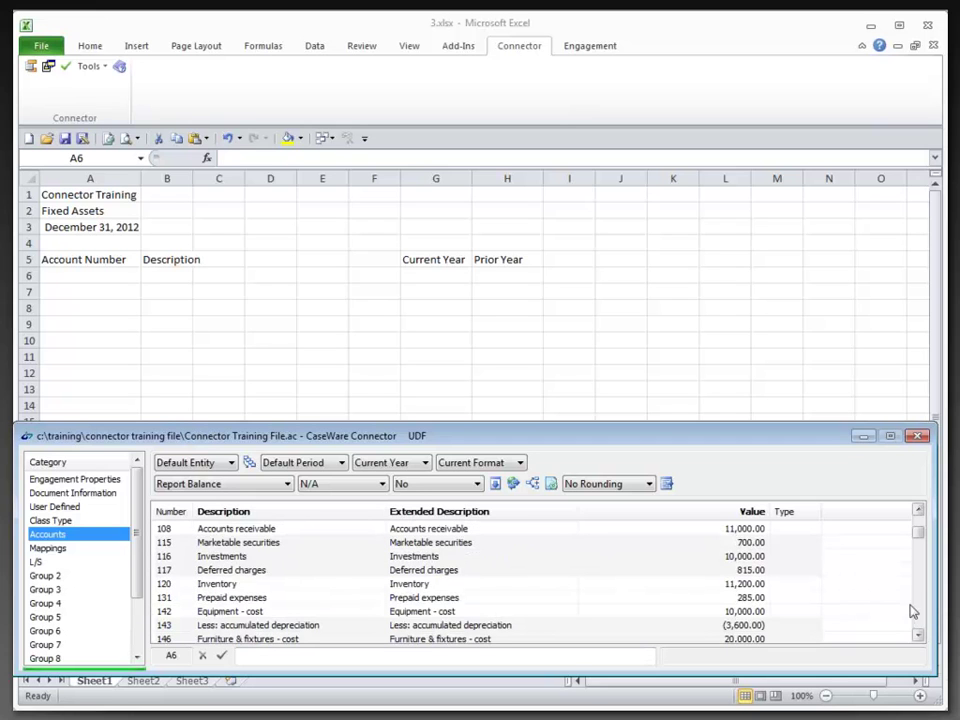
pyautogui.click(56, 279)
pyautogui.click(56, 292)
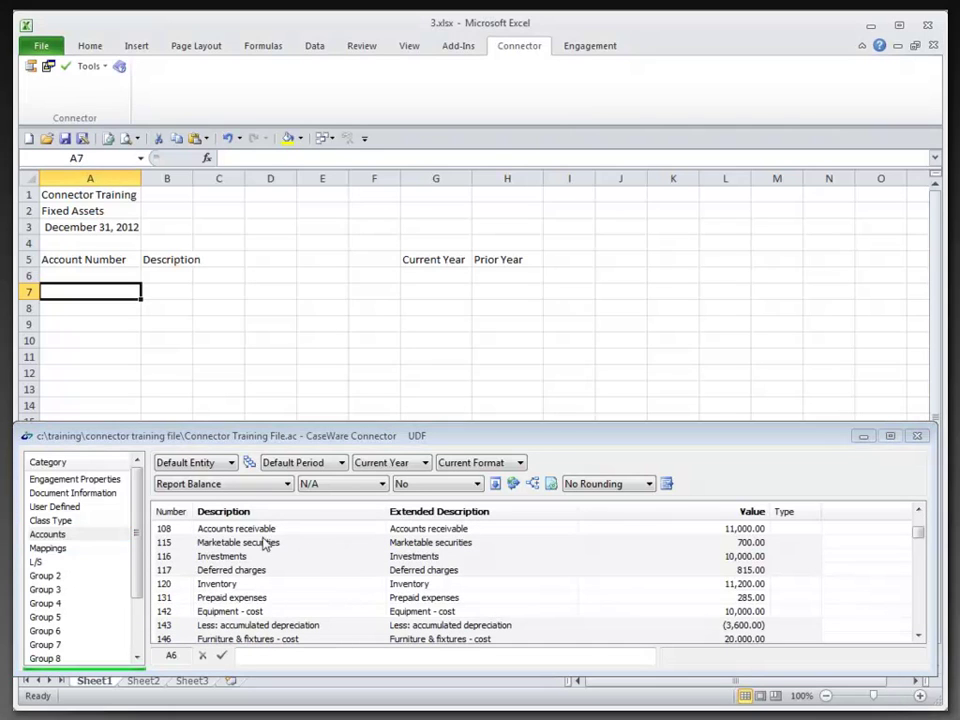
pyautogui.click(164, 612)
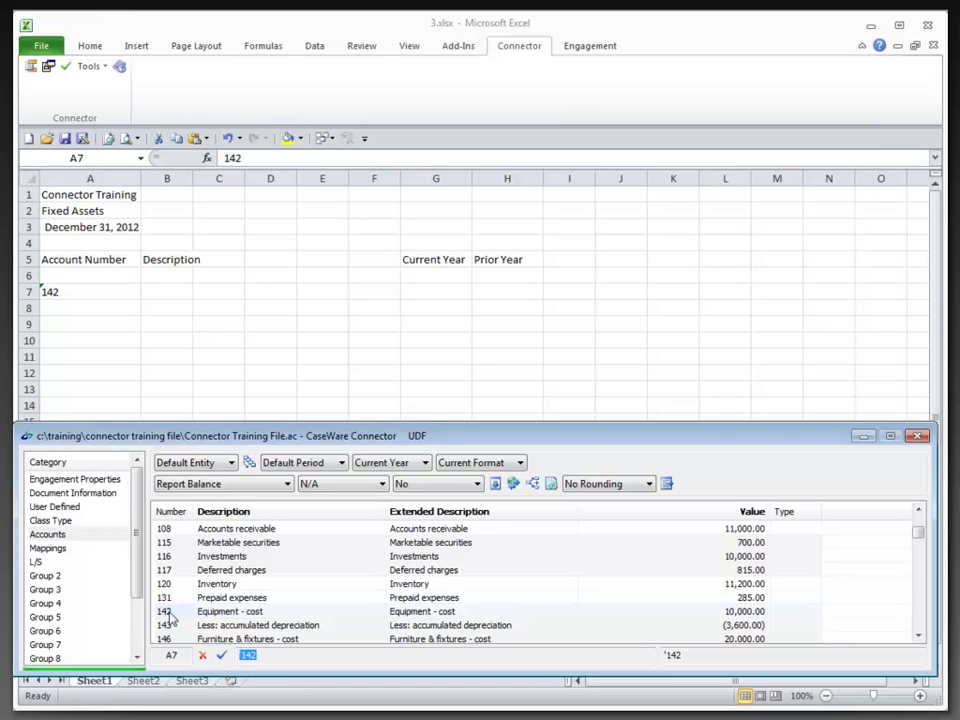
# Link B7 to account 142's extended description, Equipment - cost.
pyautogui.click(161, 291)
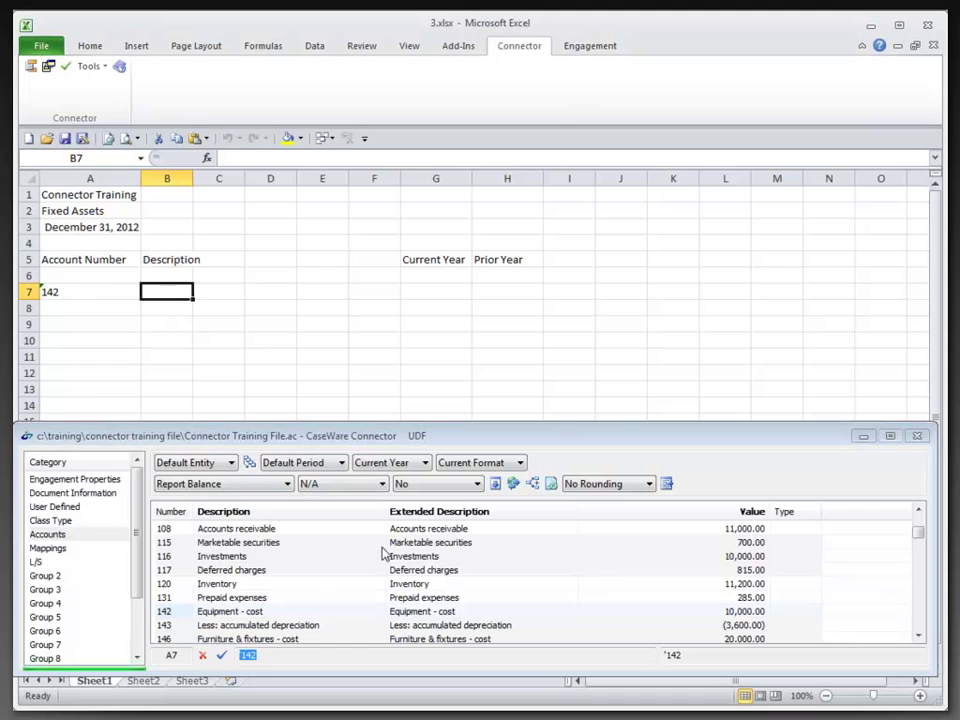
pyautogui.moveTo(400, 648)
pyautogui.doubleClick(406, 613)
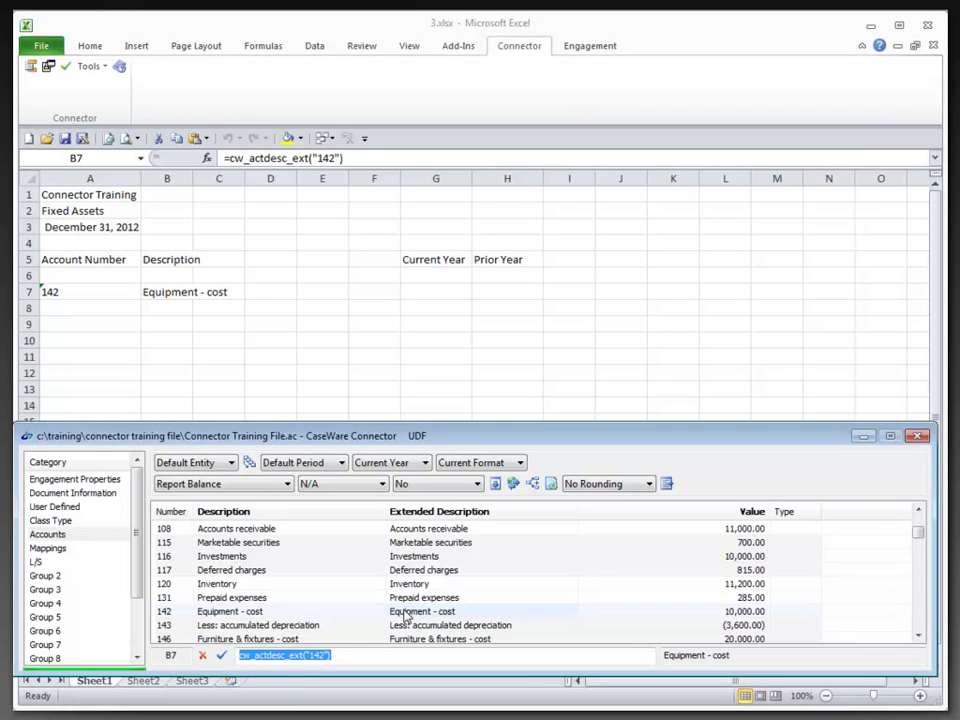
pyautogui.click(428, 290)
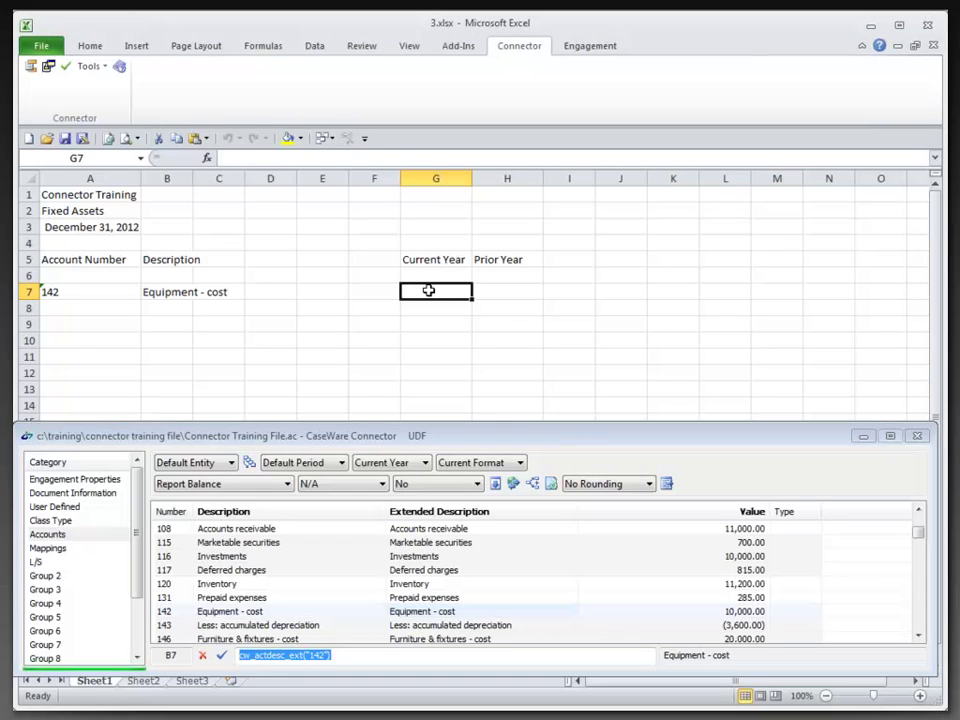
# Link G7 to account 142's current balance using the (9,999.99) format.
pyautogui.doubleClick(750, 613)
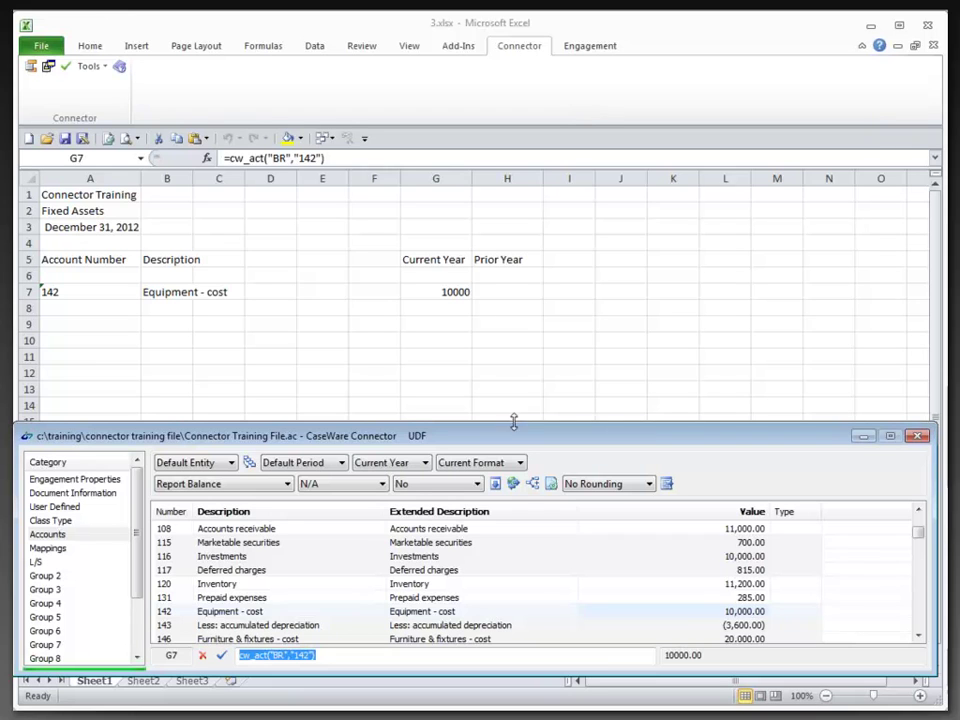
pyautogui.click(491, 468)
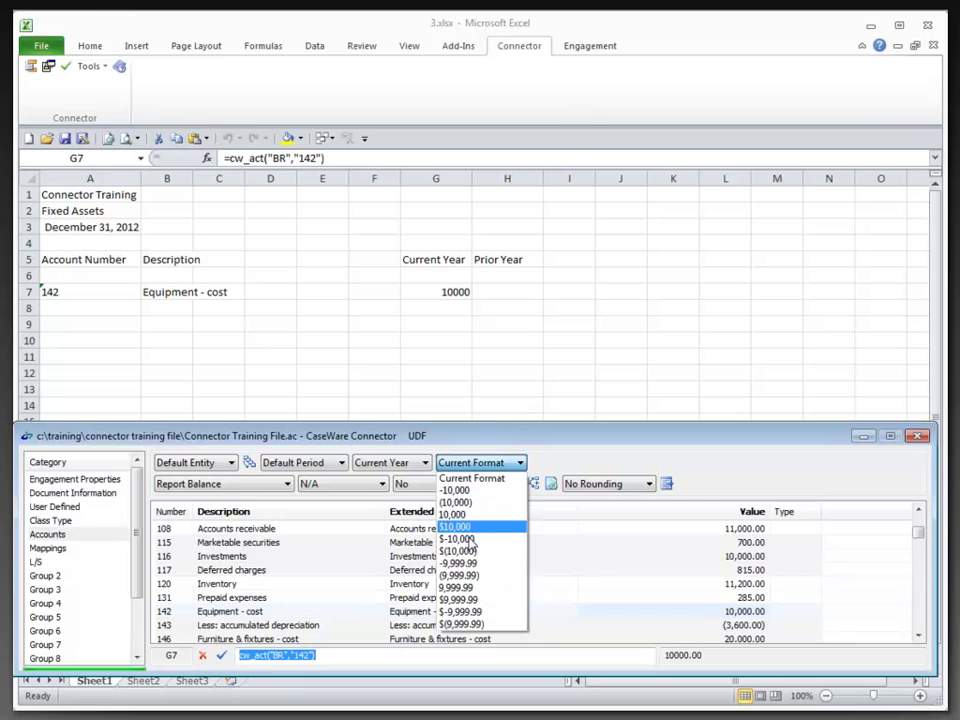
pyautogui.click(470, 575)
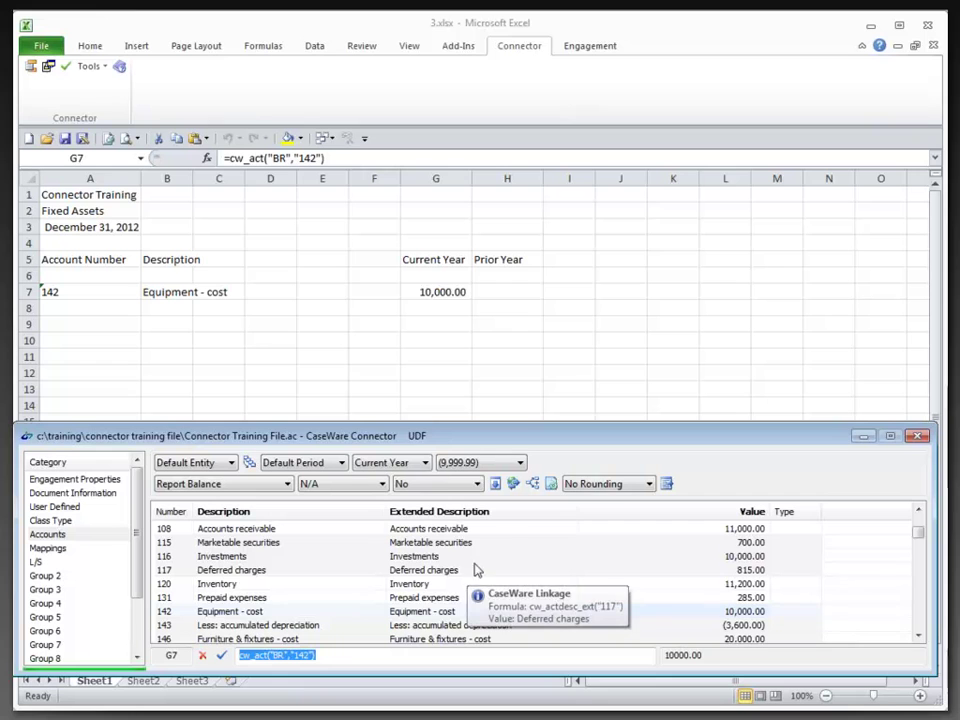
# Link H7 to account 142's Prior Year 1 balance, 10,000.00.
pyautogui.click(527, 287)
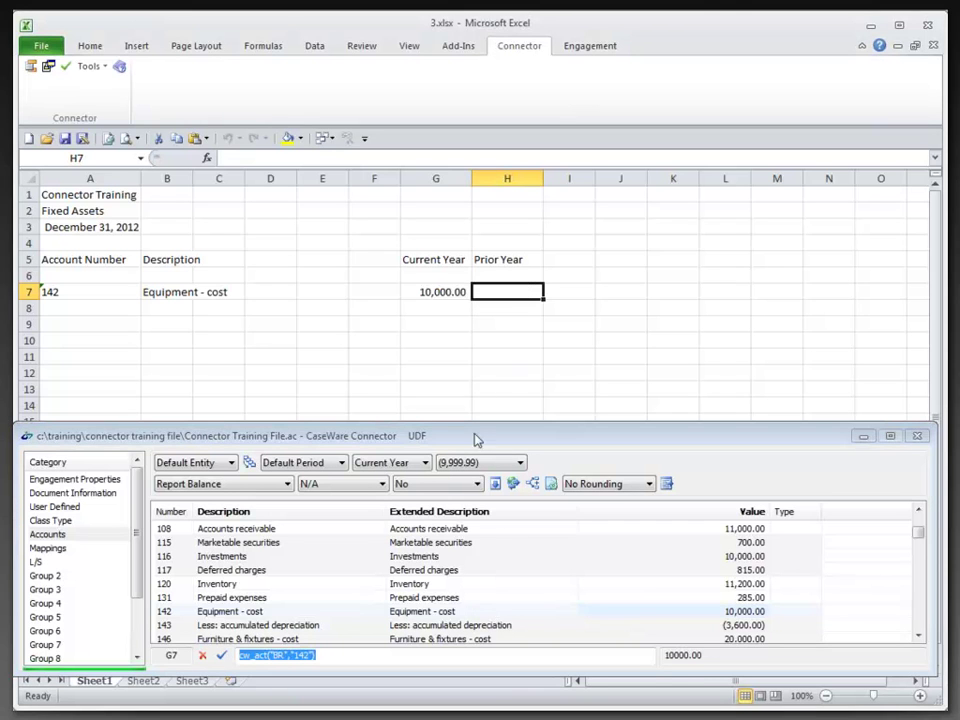
pyautogui.click(415, 465)
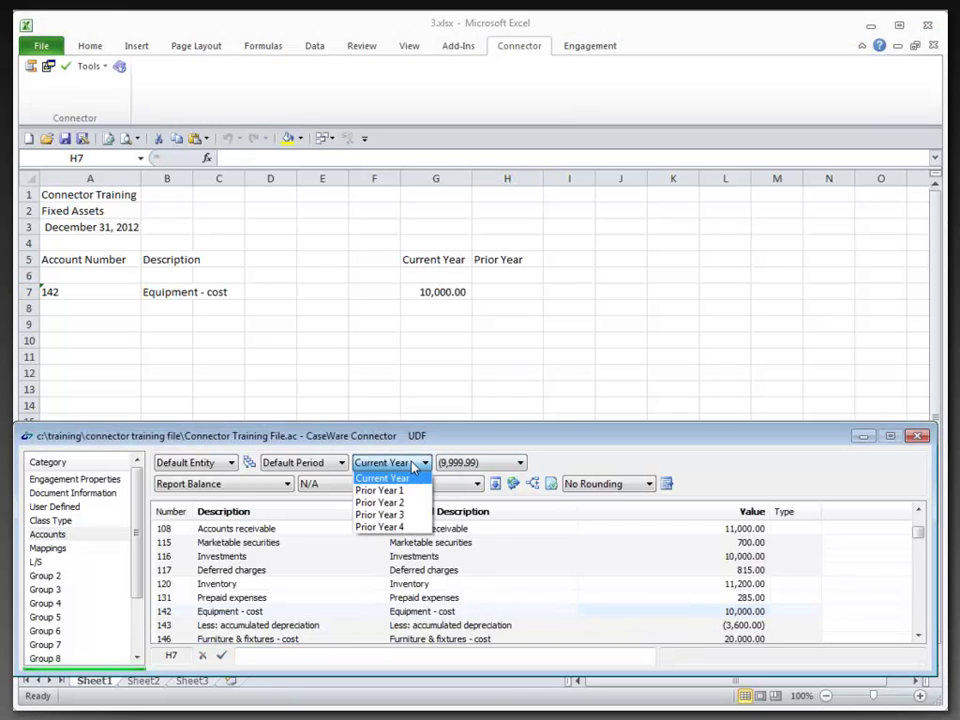
pyautogui.click(388, 491)
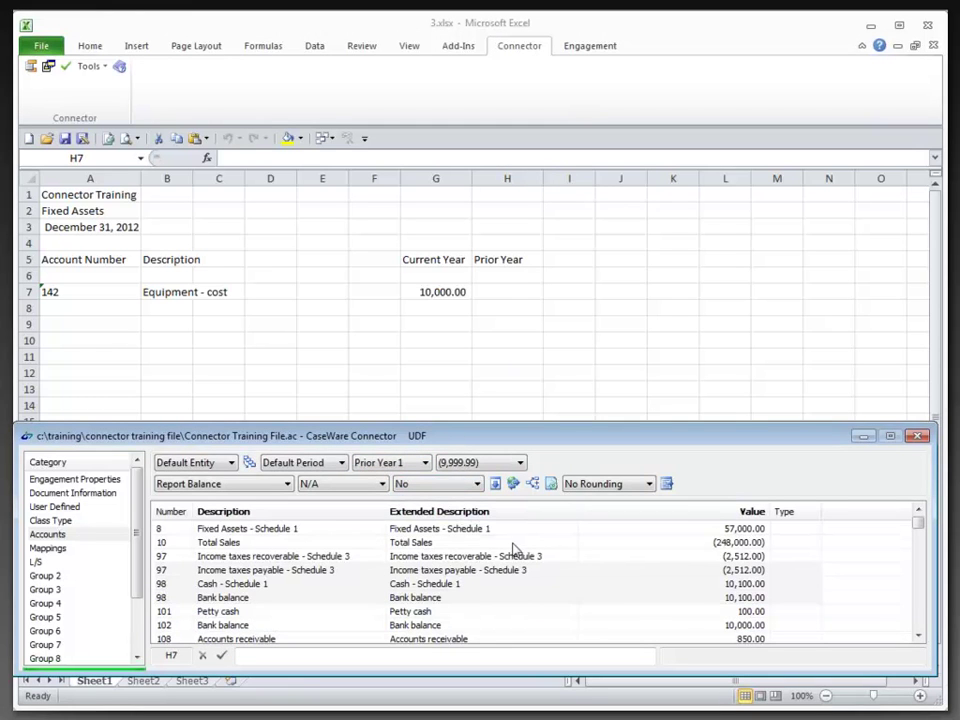
pyautogui.click(920, 600)
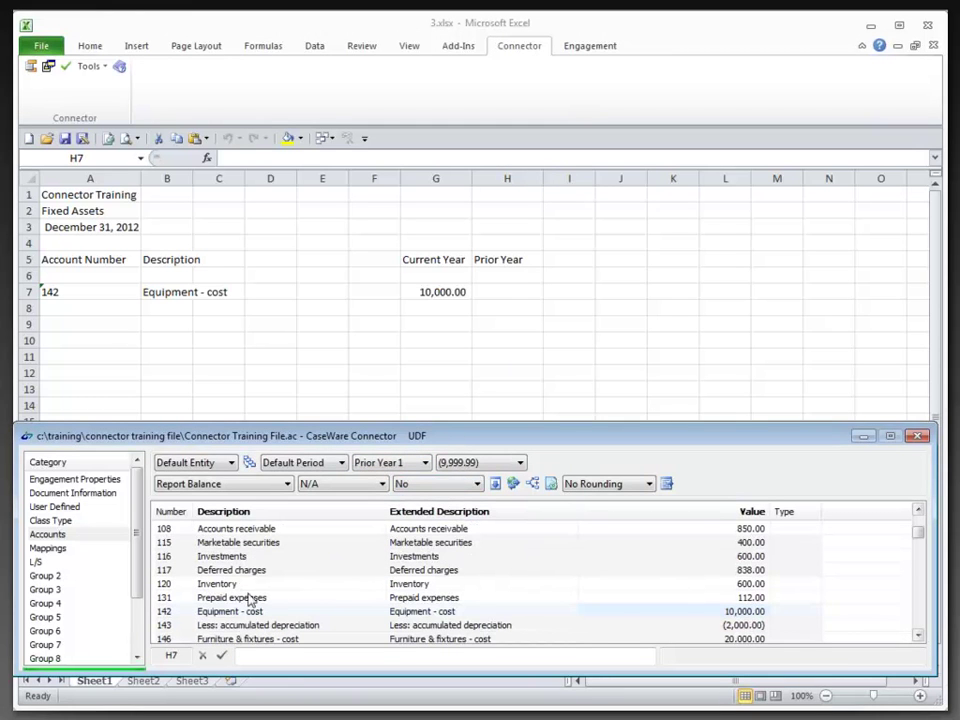
pyautogui.moveTo(730, 622)
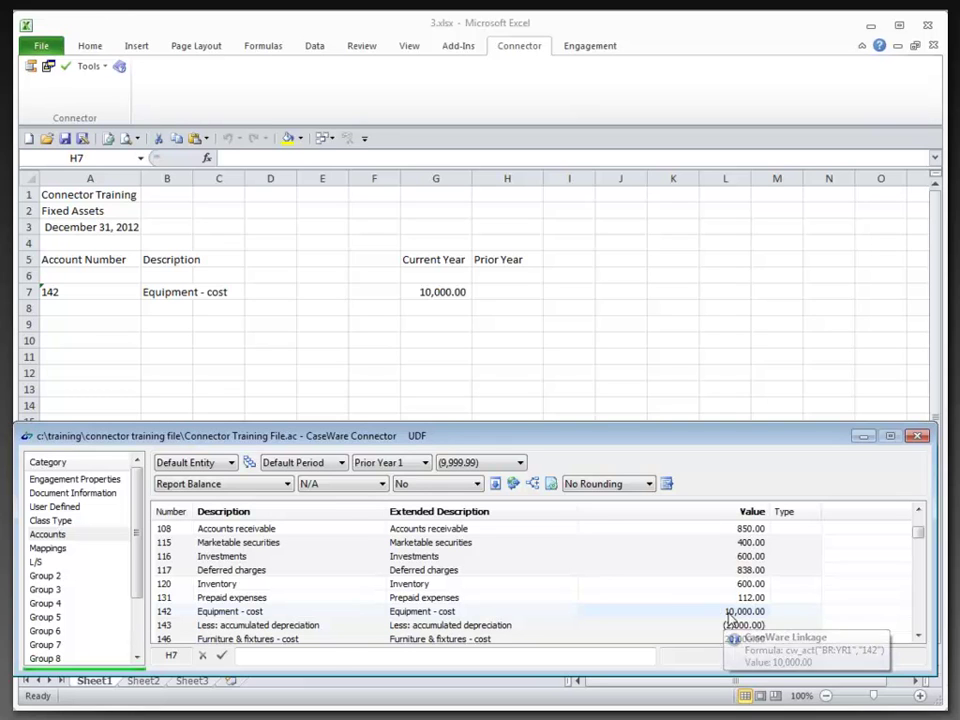
pyautogui.doubleClick(732, 614)
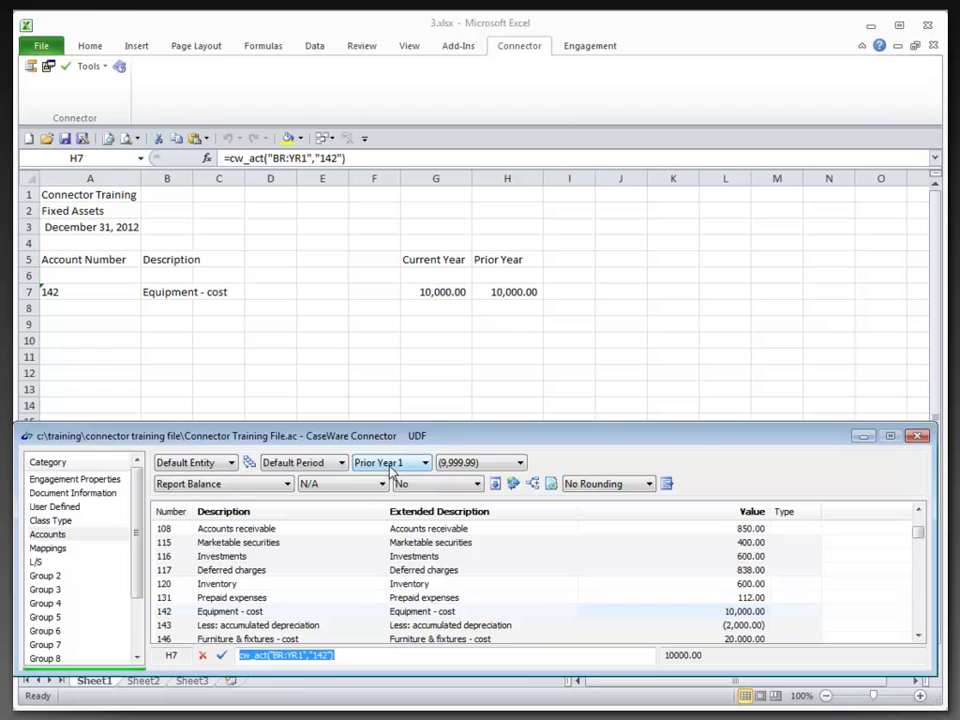
# Select cell G7 and load its account 142 Current Year link into the Connector.
pyautogui.click(422, 291)
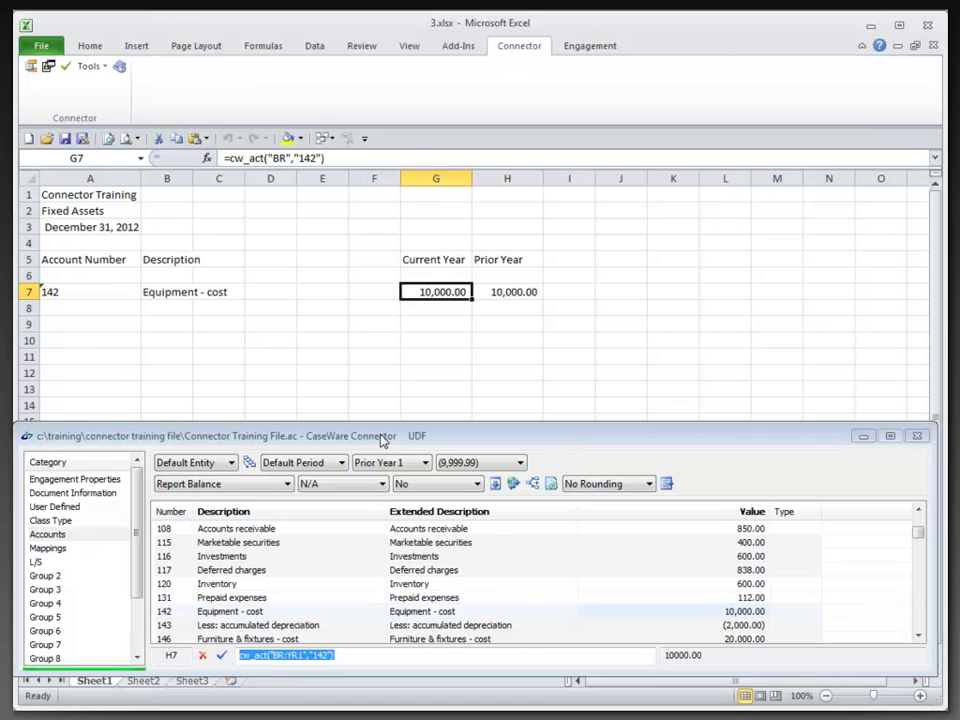
pyautogui.click(157, 445)
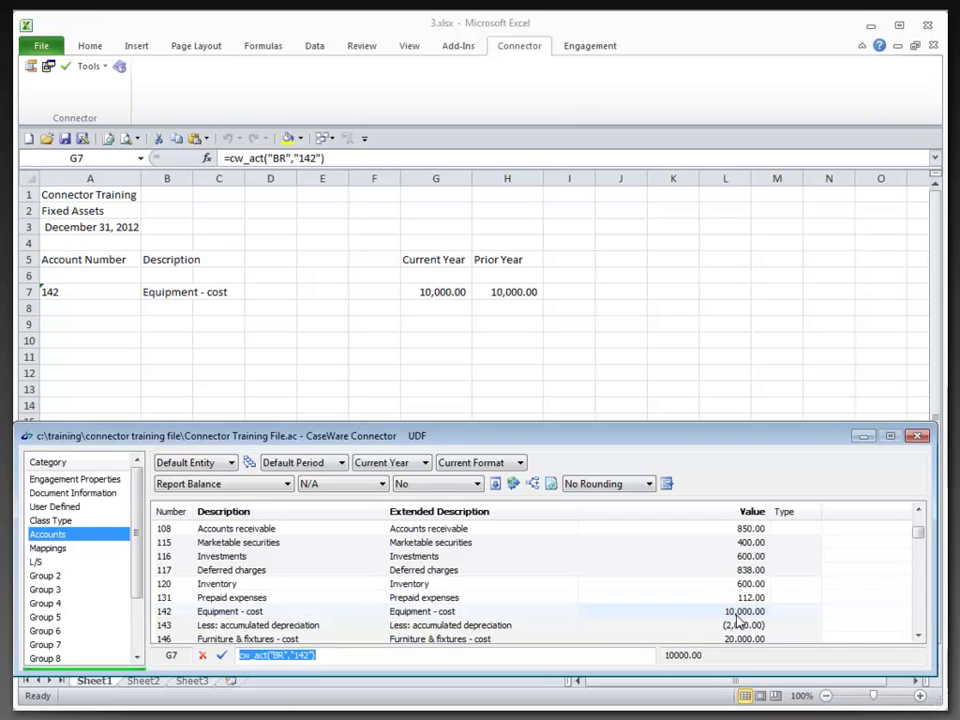
pyautogui.moveTo(746, 627)
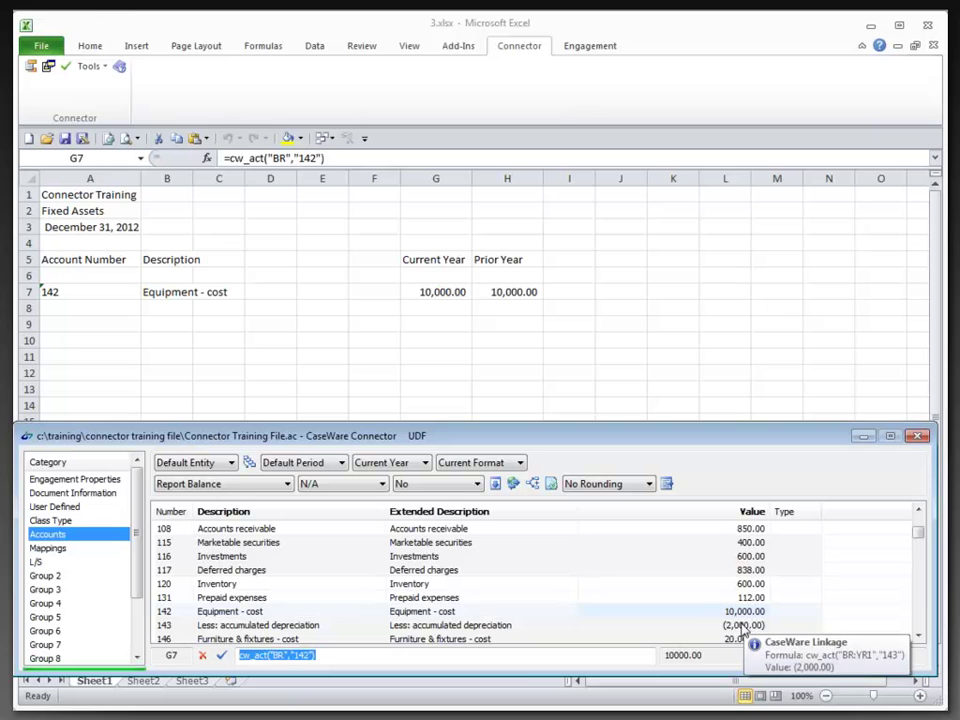
# Rebuild G7's formula as account 142 plus account 143 balances, totalling 8,000.00.
pyautogui.click(746, 627)
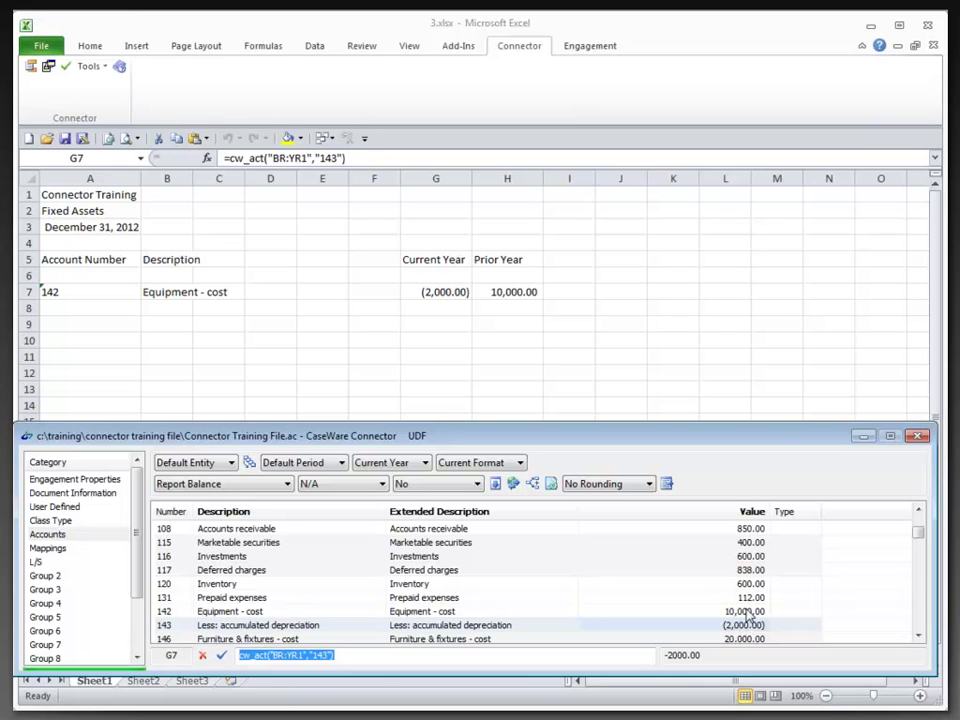
pyautogui.click(744, 611)
pyautogui.click(364, 657)
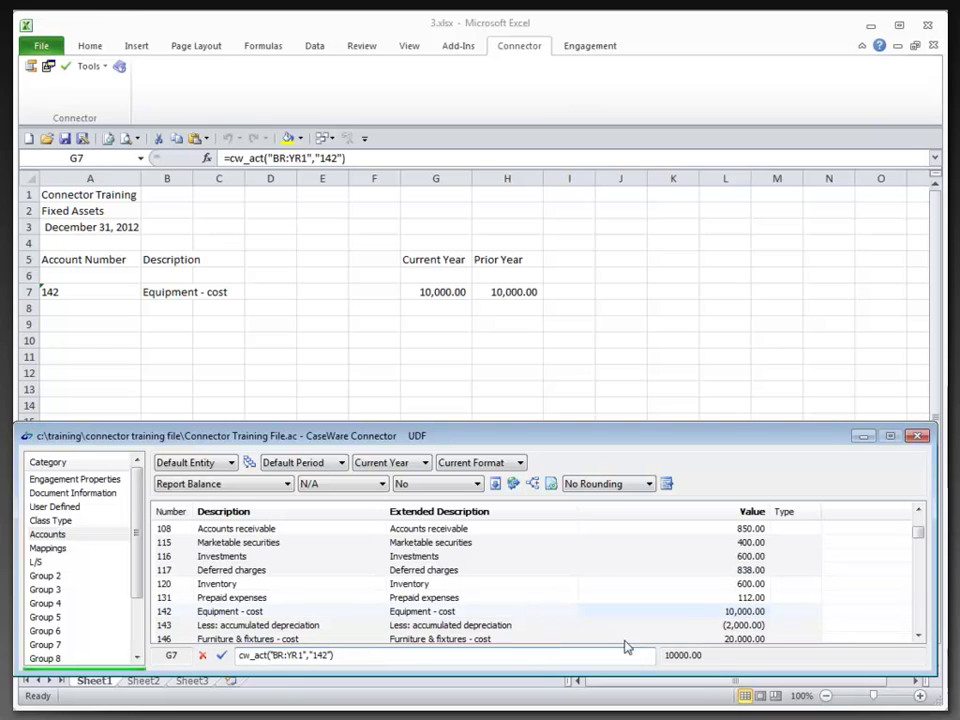
pyautogui.moveTo(745, 620)
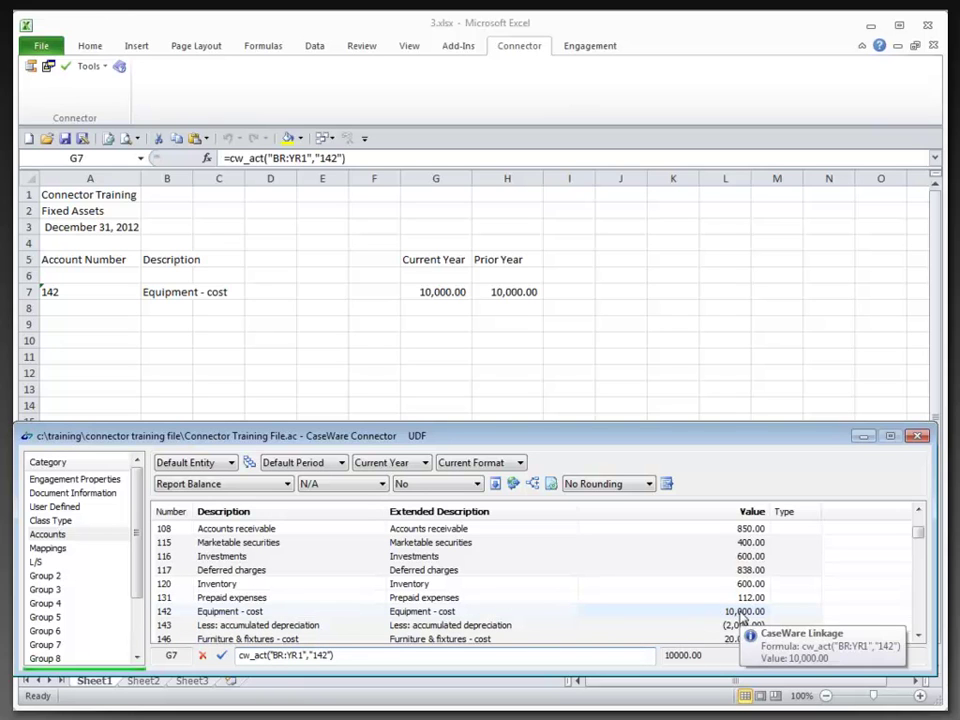
pyautogui.click(746, 626)
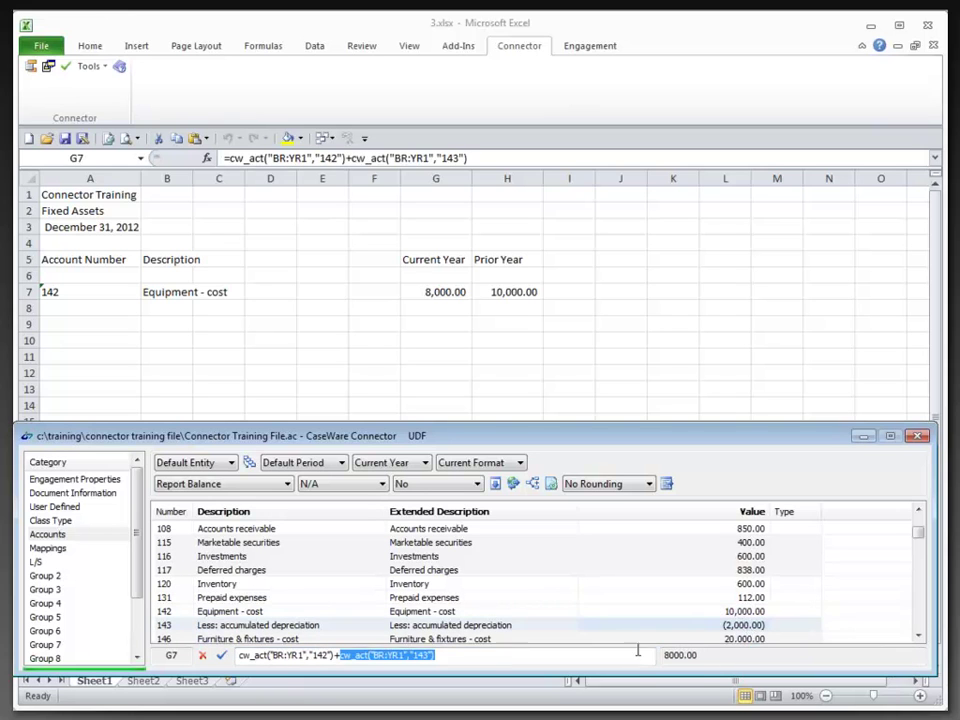
# Append account 146's furniture and fixtures balance to G7's formula, raising it to 28,000.00.
pyautogui.click(489, 662)
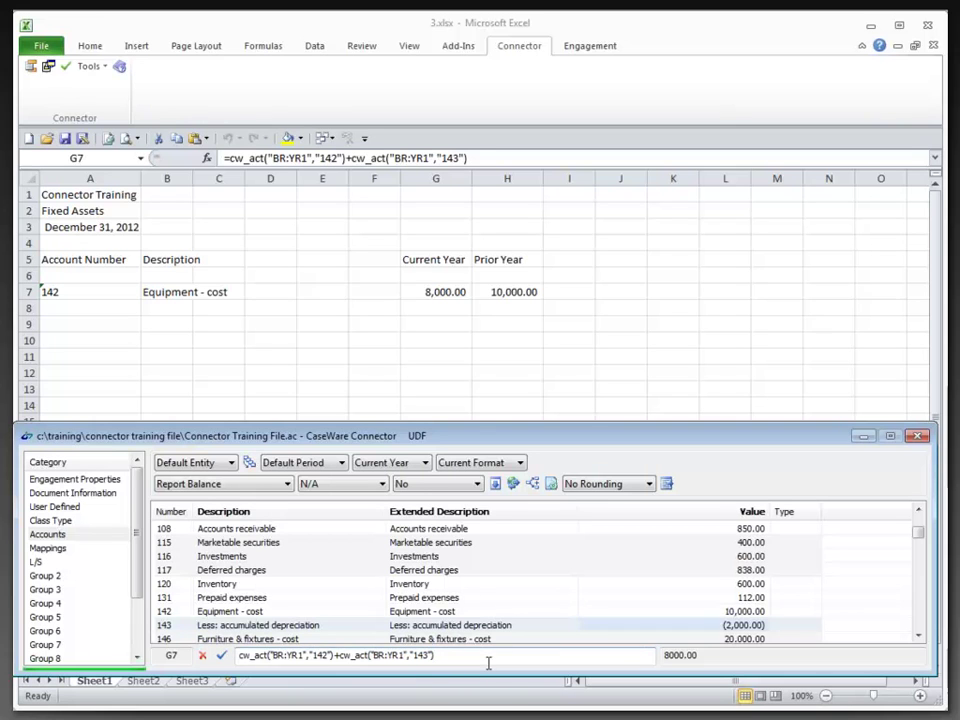
pyautogui.click(918, 637)
pyautogui.click(918, 637)
pyautogui.click(918, 637)
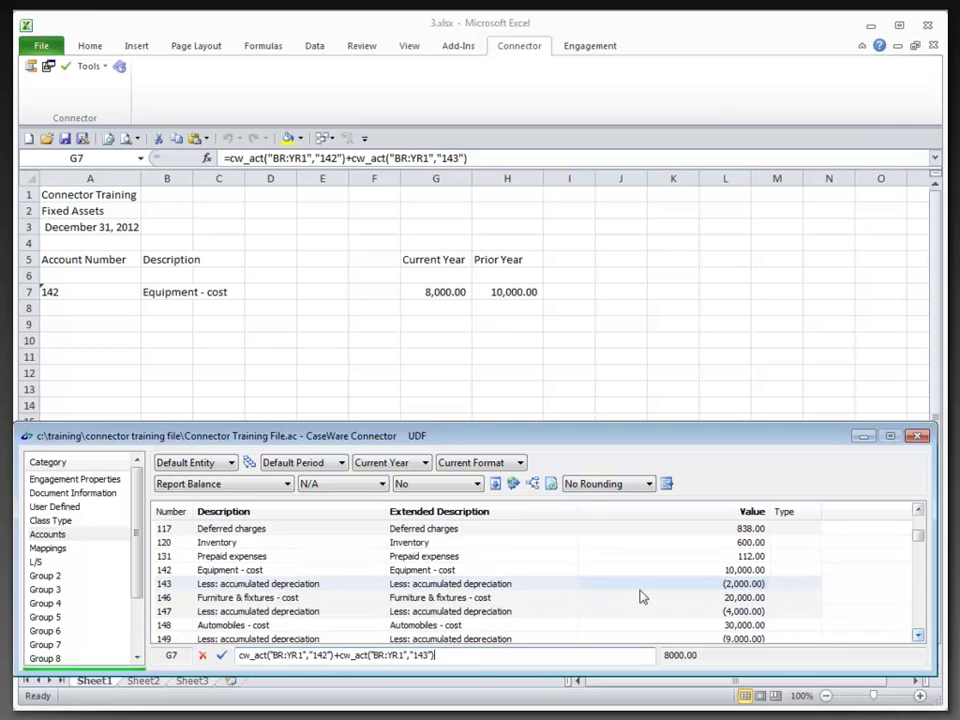
pyautogui.moveTo(384, 594)
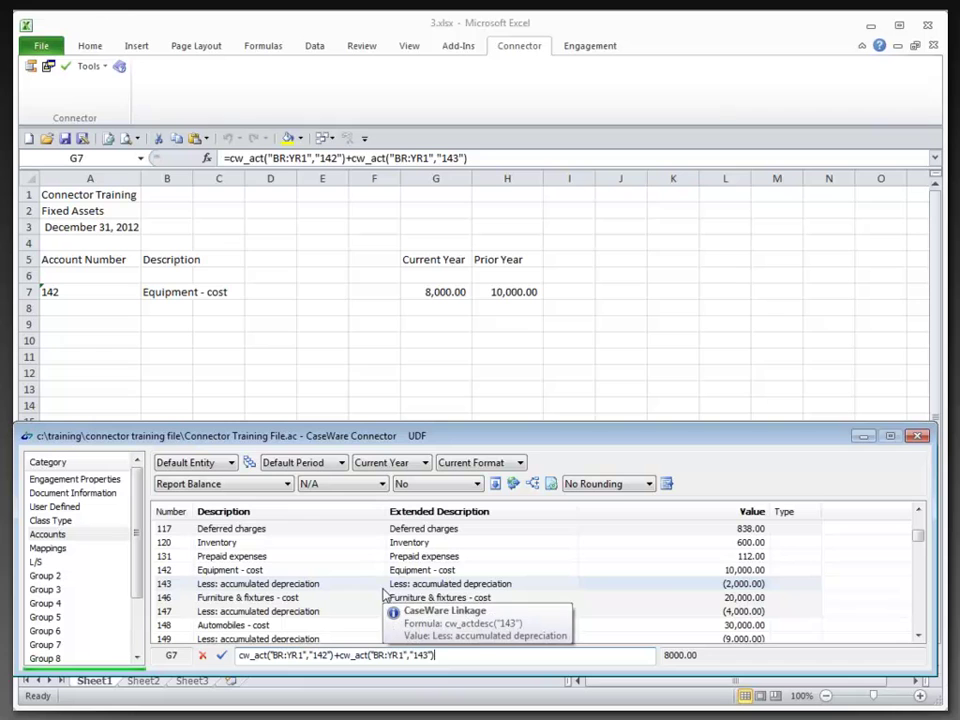
pyautogui.doubleClick(743, 600)
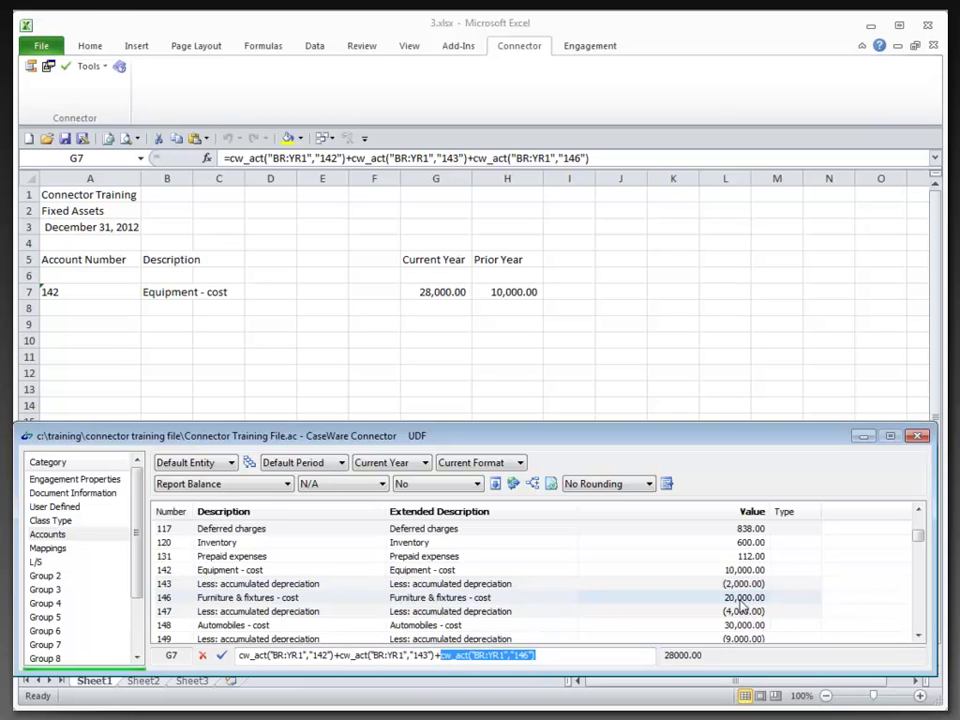
pyautogui.click(551, 660)
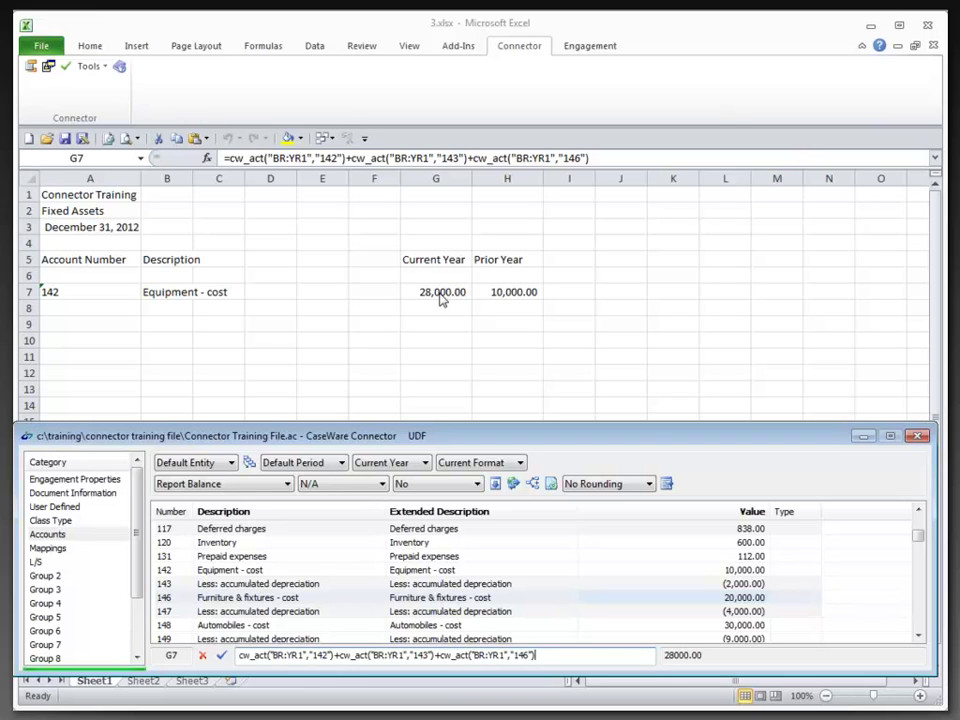
# Clear G7's formula and rebuild it as =cw_act 142 plus 143 only, showing 8,000.00.
pyautogui.click(203, 656)
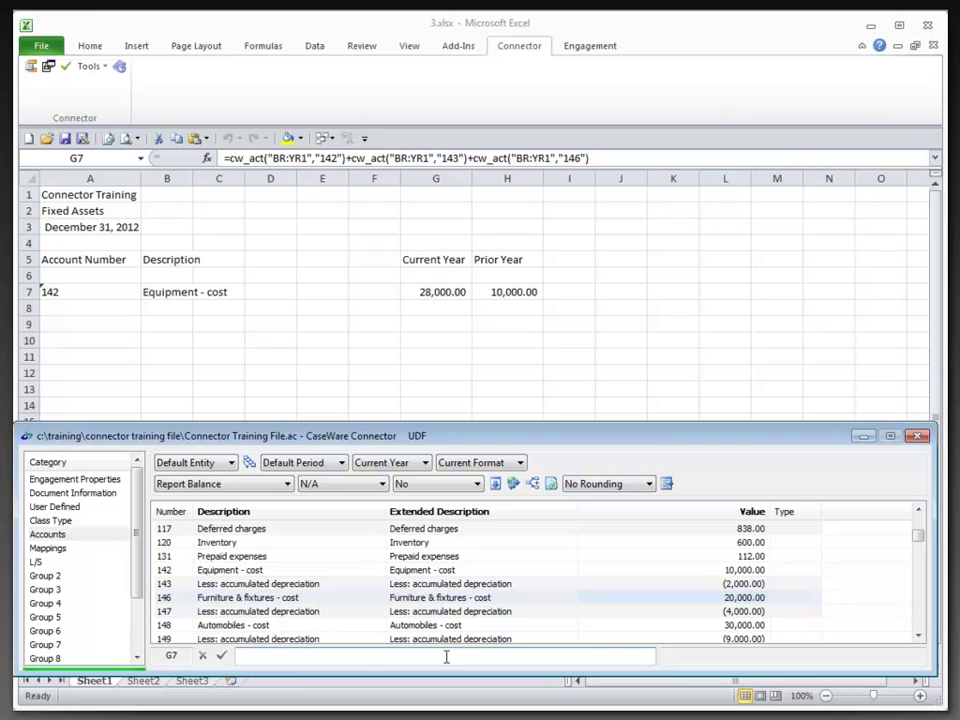
pyautogui.doubleClick(727, 572)
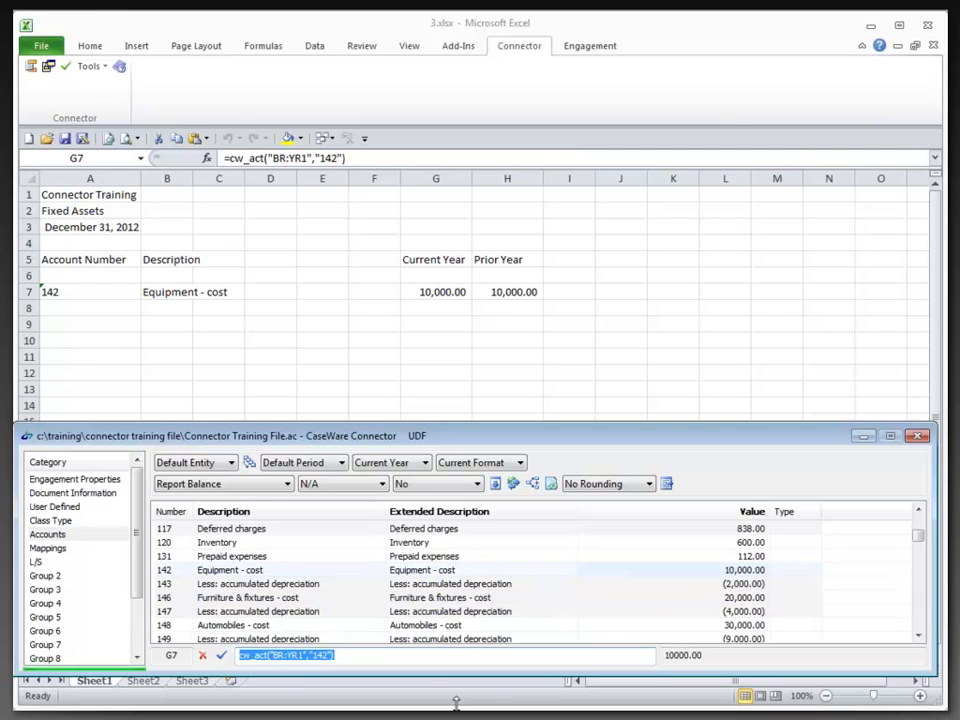
pyautogui.click(381, 658)
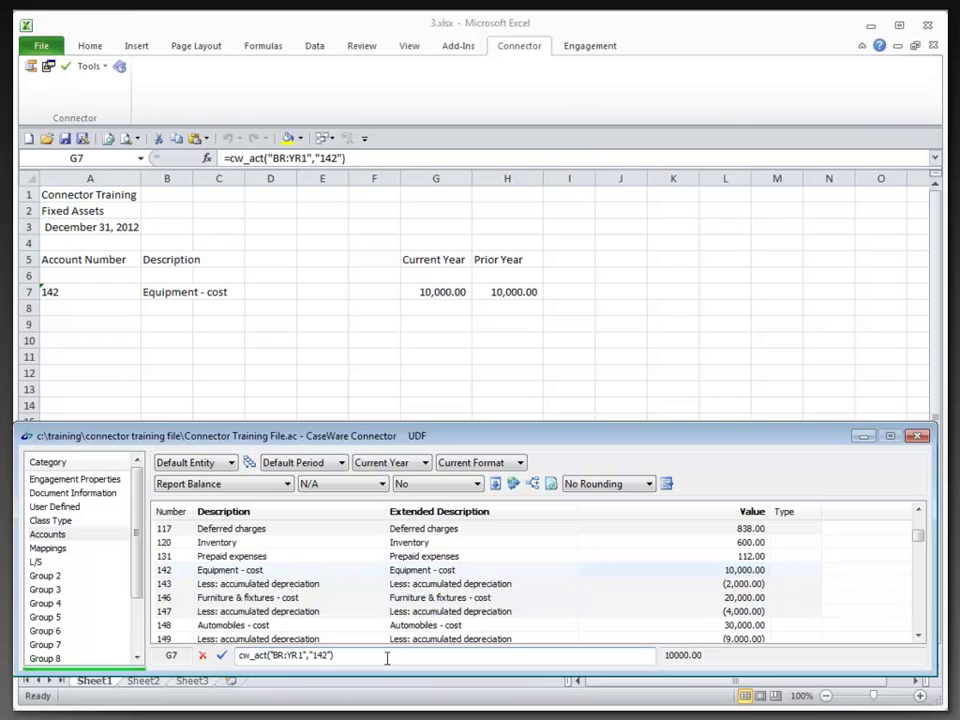
pyautogui.write('+')
pyautogui.doubleClick(742, 584)
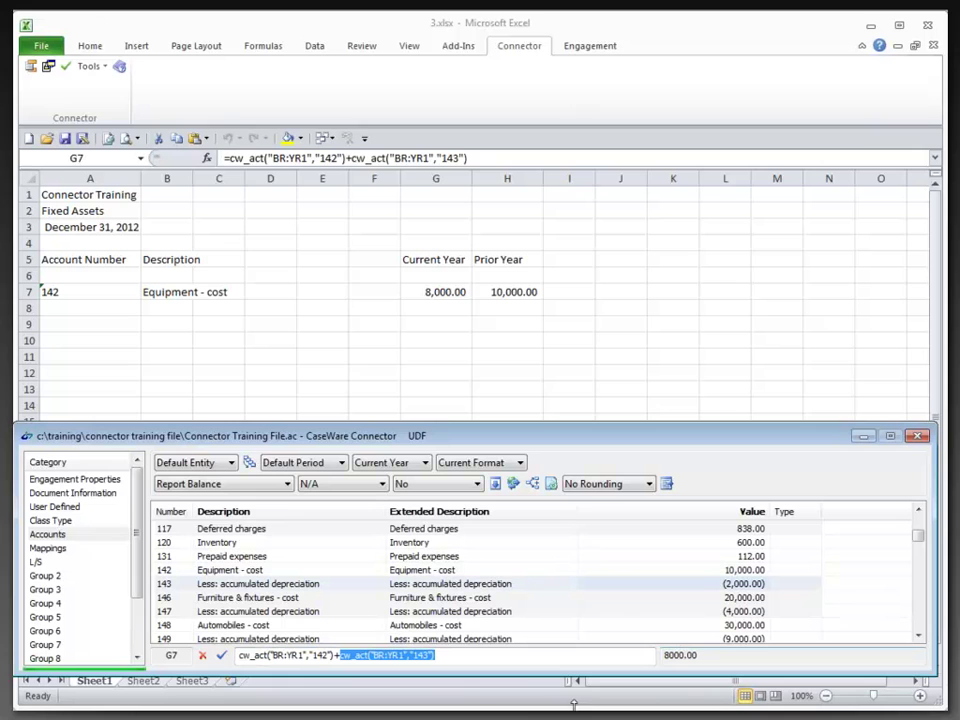